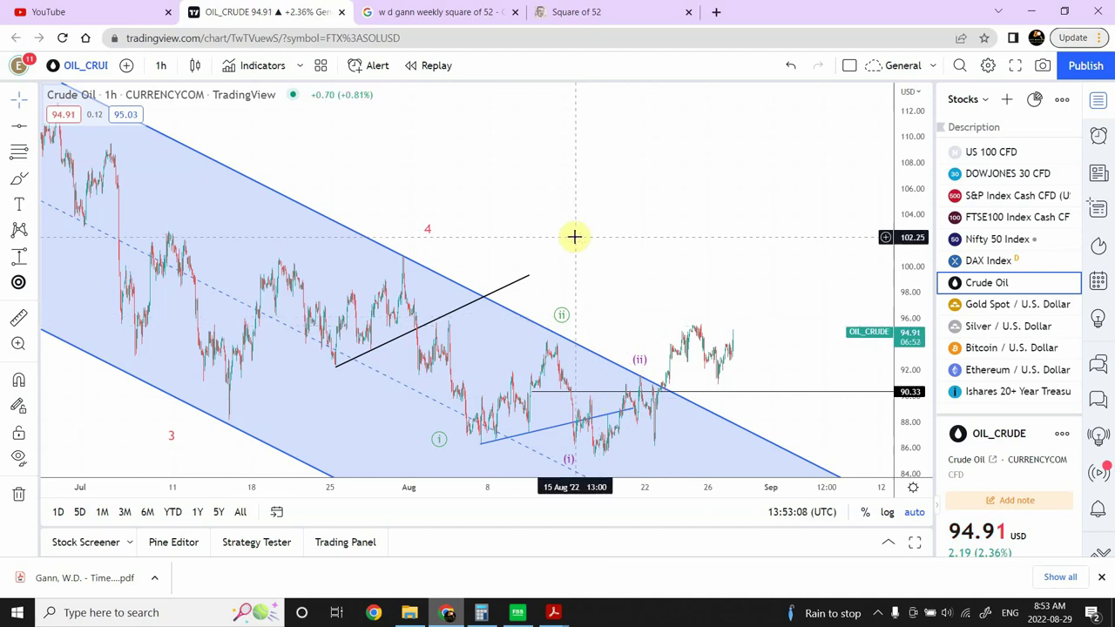
Switch to the Forex watchlist and review the Euro / U.S. Dollar and British Pound / U.S. Dollar charts
left_click(984, 102)
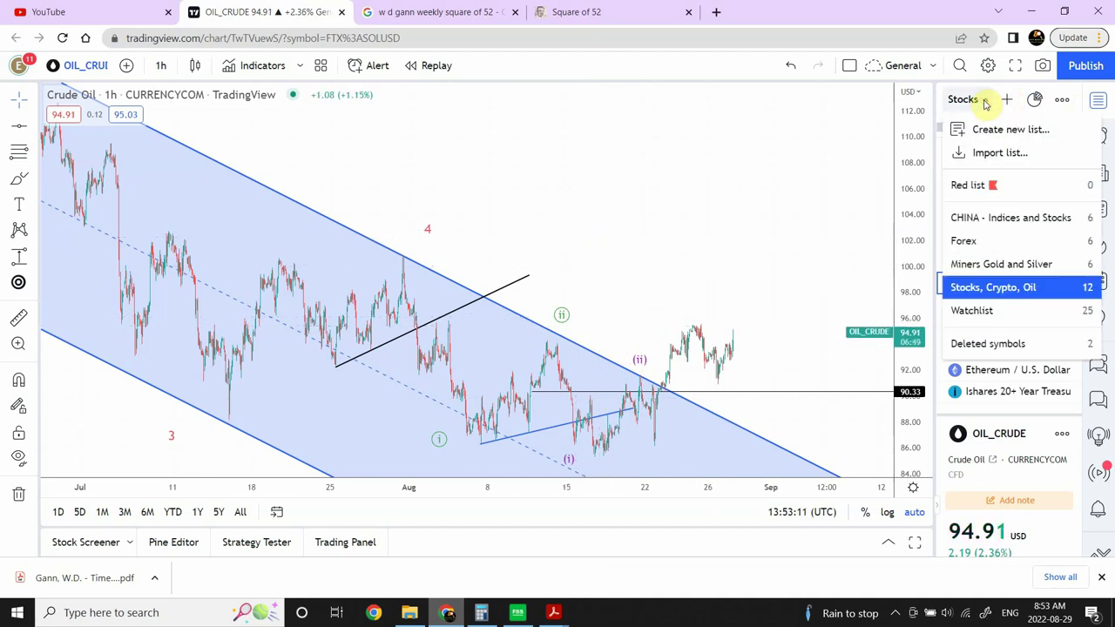
left_click(984, 242)
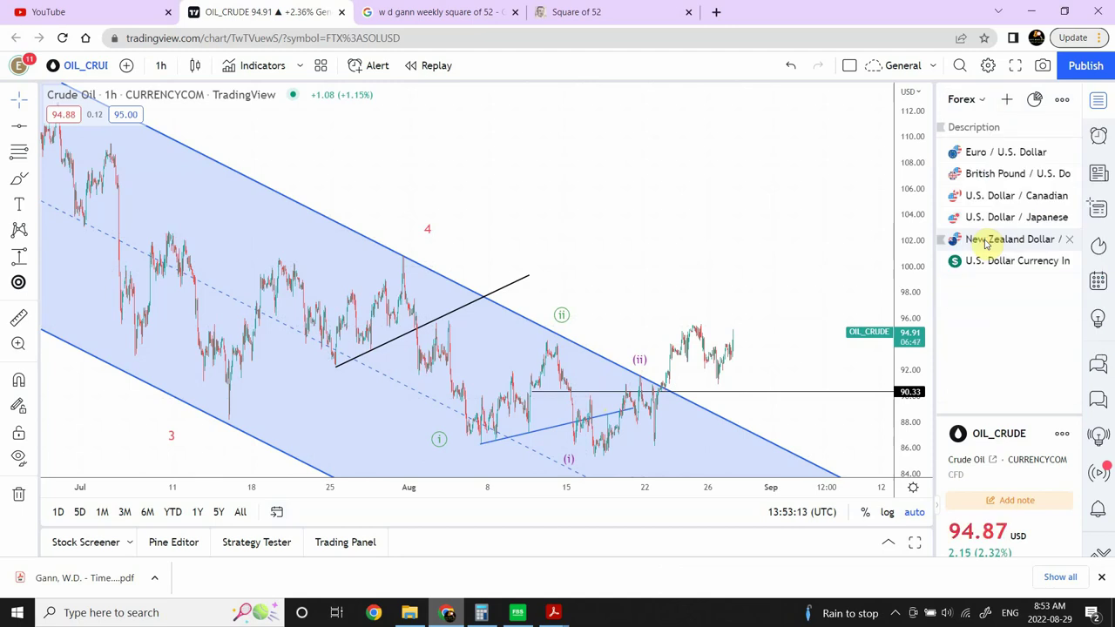
left_click(994, 152)
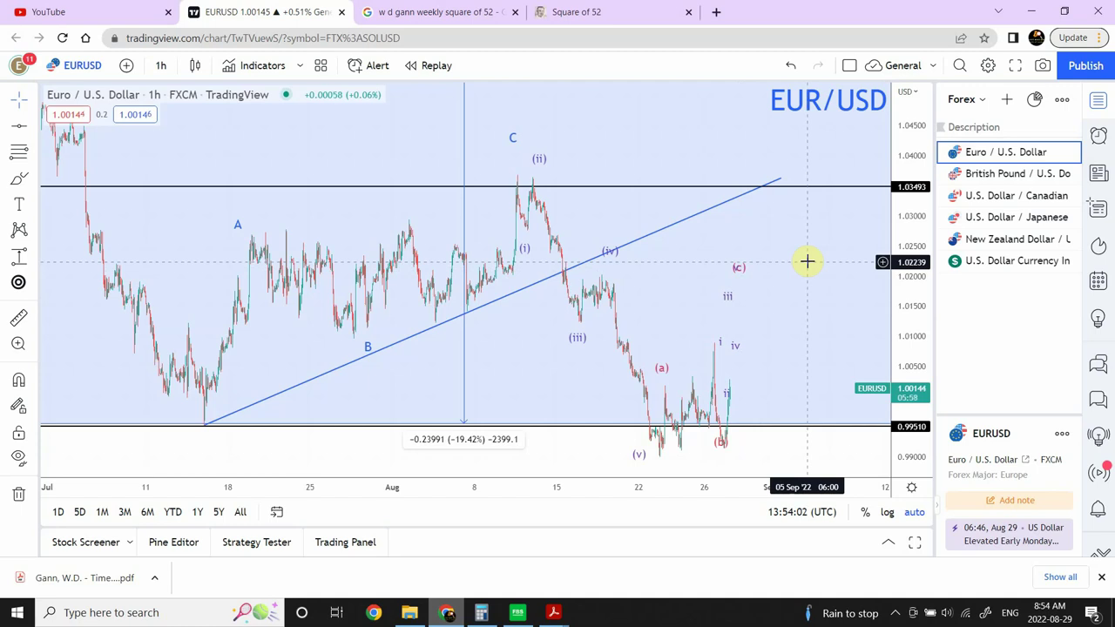
left_click(982, 173)
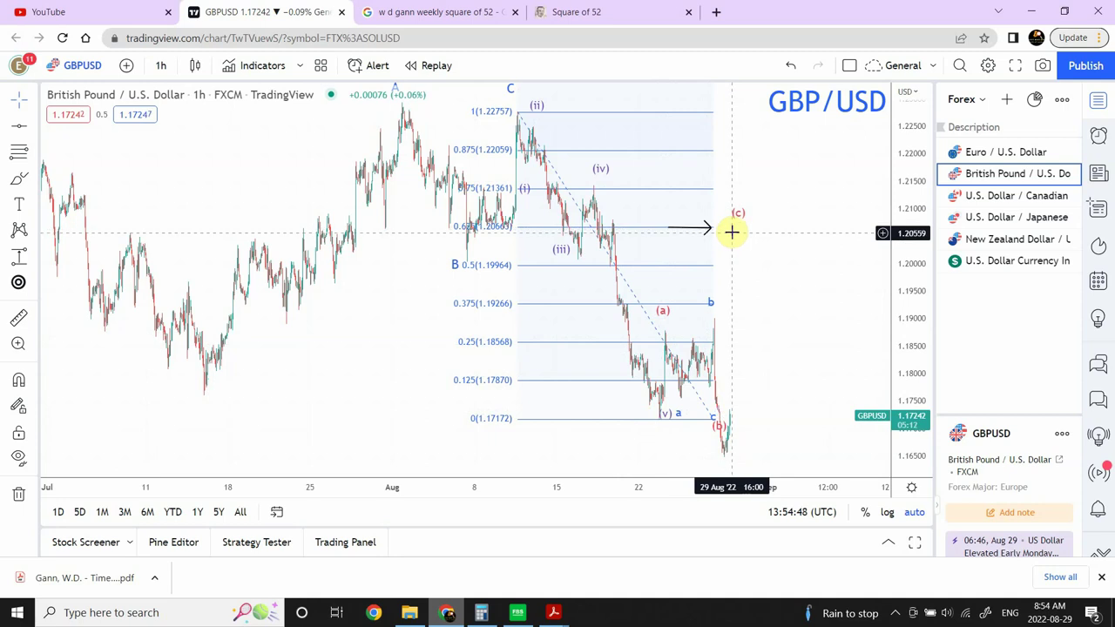
On the U.S. Dollar / Canadian Dollar chart, move red wave point (a) to about 1.29244, (b) to about 1.30716, and slightly adjust (c)
left_click(998, 197)
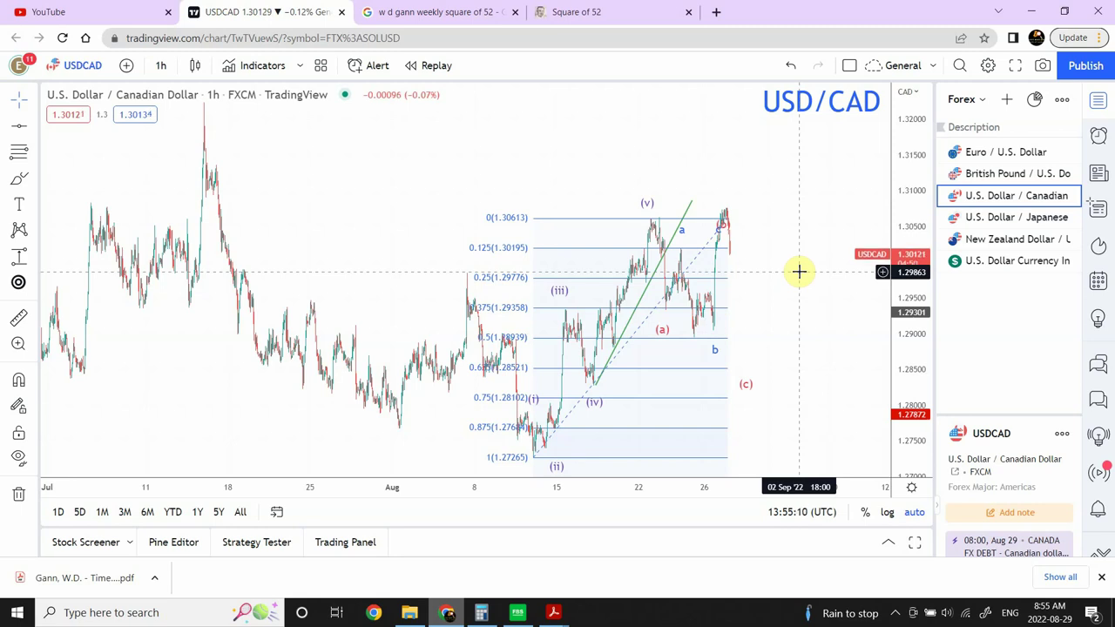
left_click(652, 220)
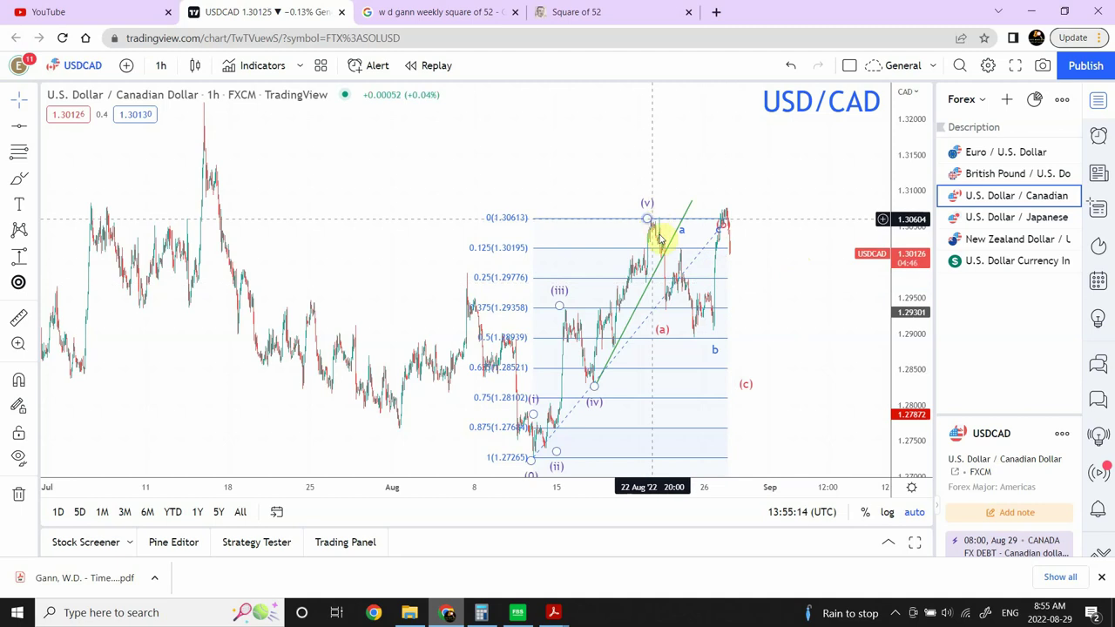
left_click(677, 319)
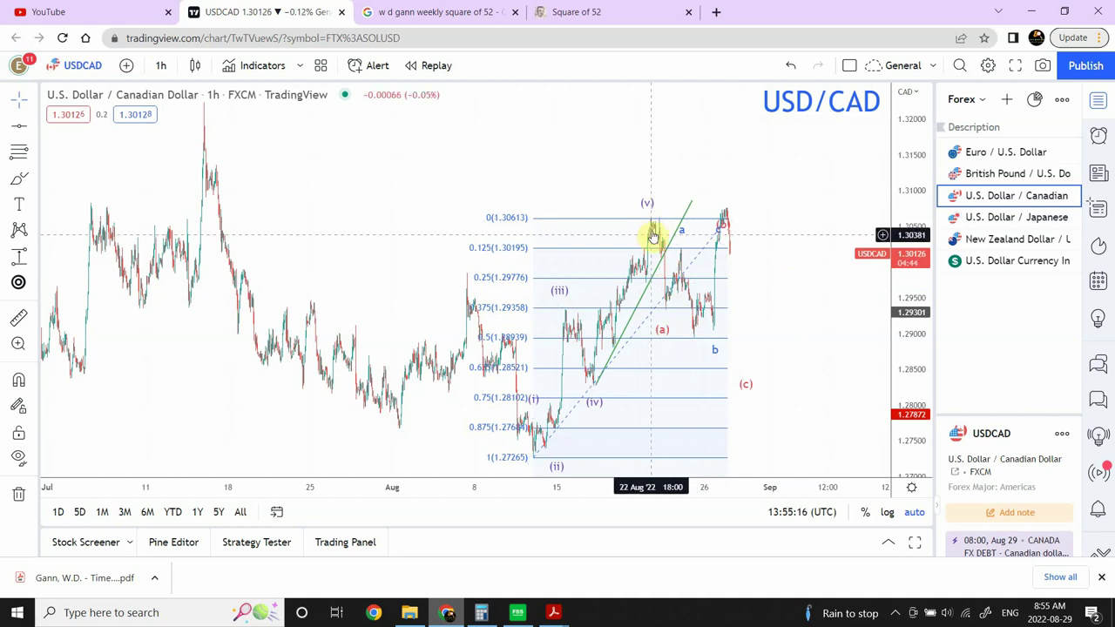
left_click(699, 329)
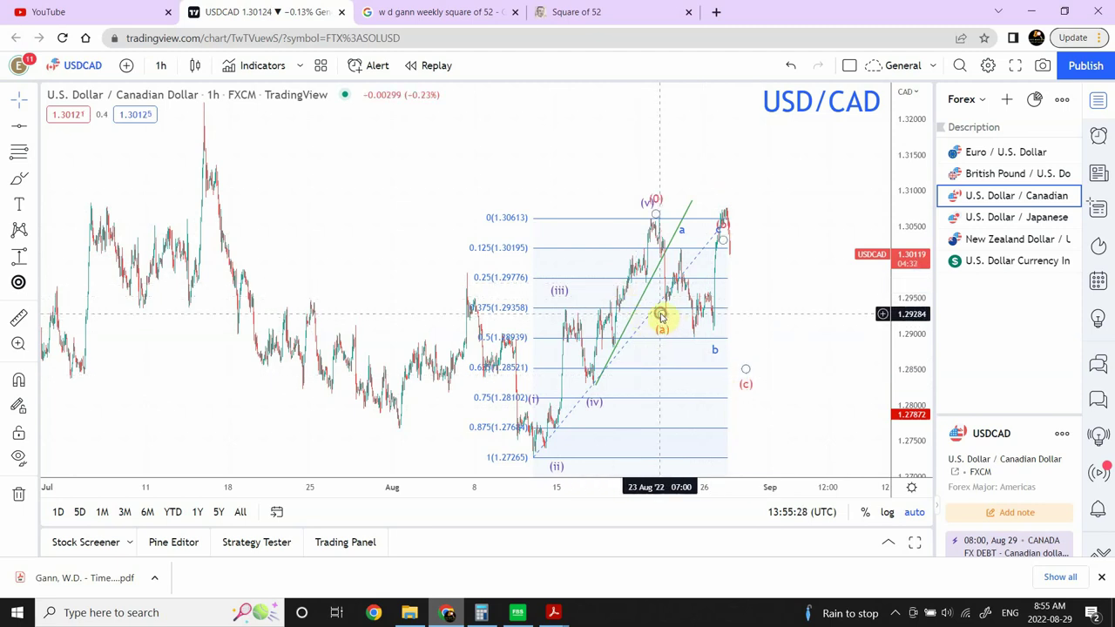
left_click_drag(662, 319, 685, 319)
left_click(723, 229)
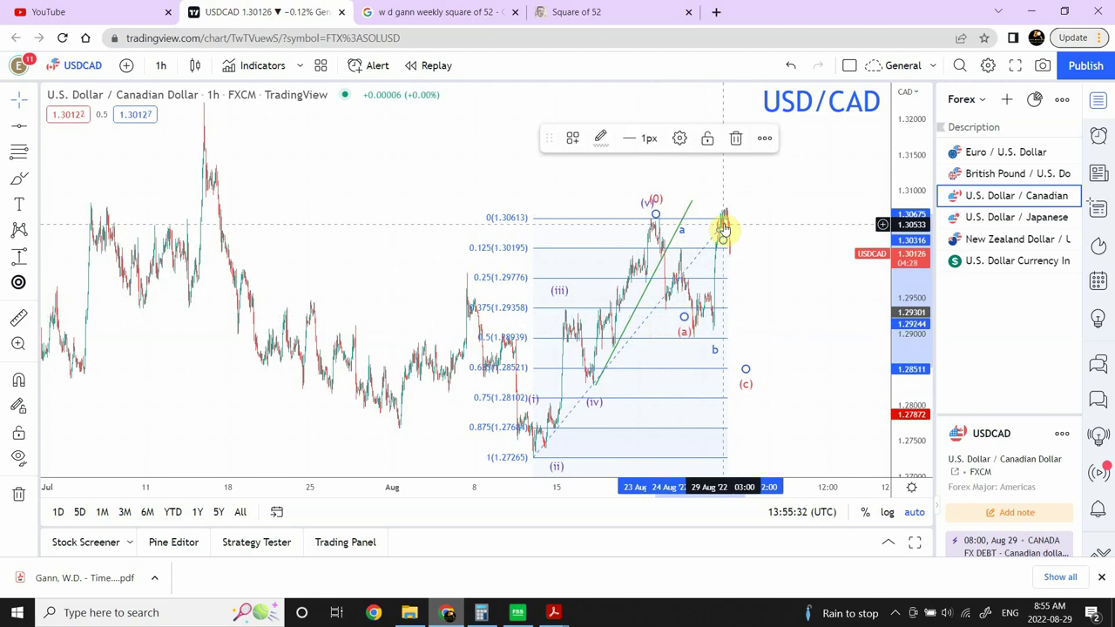
mouse_move(723, 229)
left_mouse_down()
mouse_move(722, 240)
mouse_move(726, 211)
left_mouse_up()
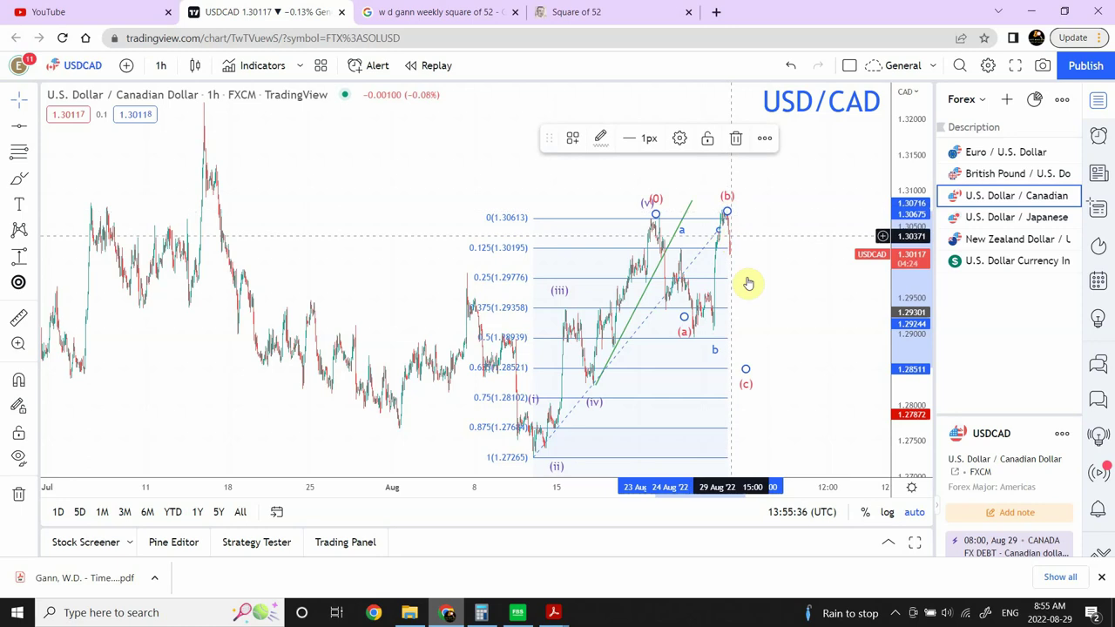
mouse_move(755, 373)
left_mouse_down()
mouse_move(765, 376)
mouse_move(747, 377)
left_mouse_up()
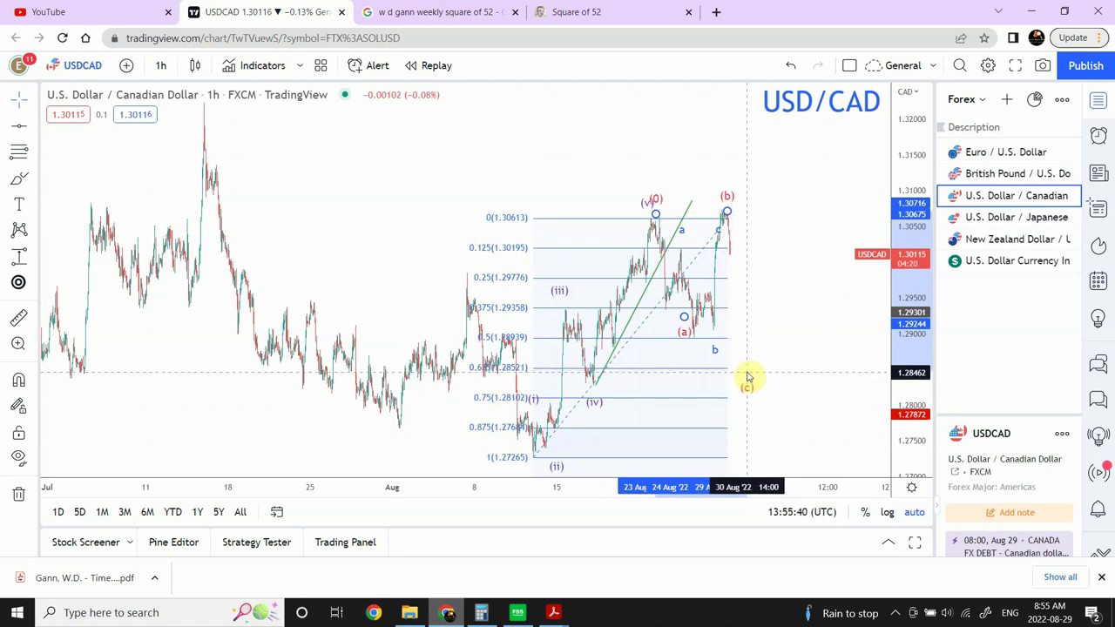
left_click(761, 331)
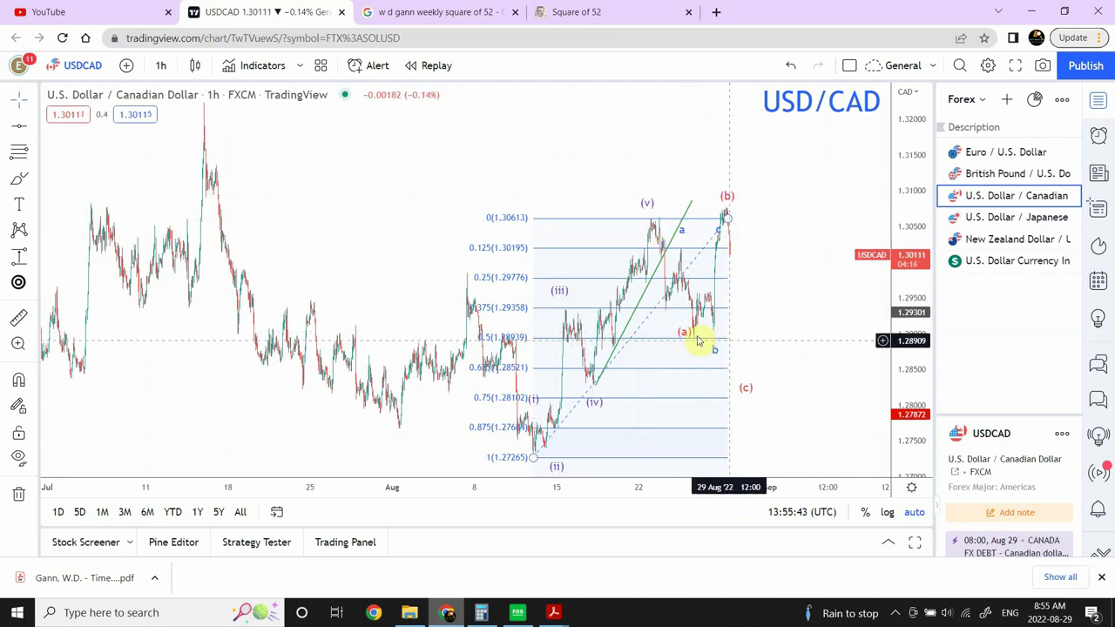
Delete the blue a-b-c wave pattern from the U.S. Dollar / Canadian Dollar chart
left_click(684, 237)
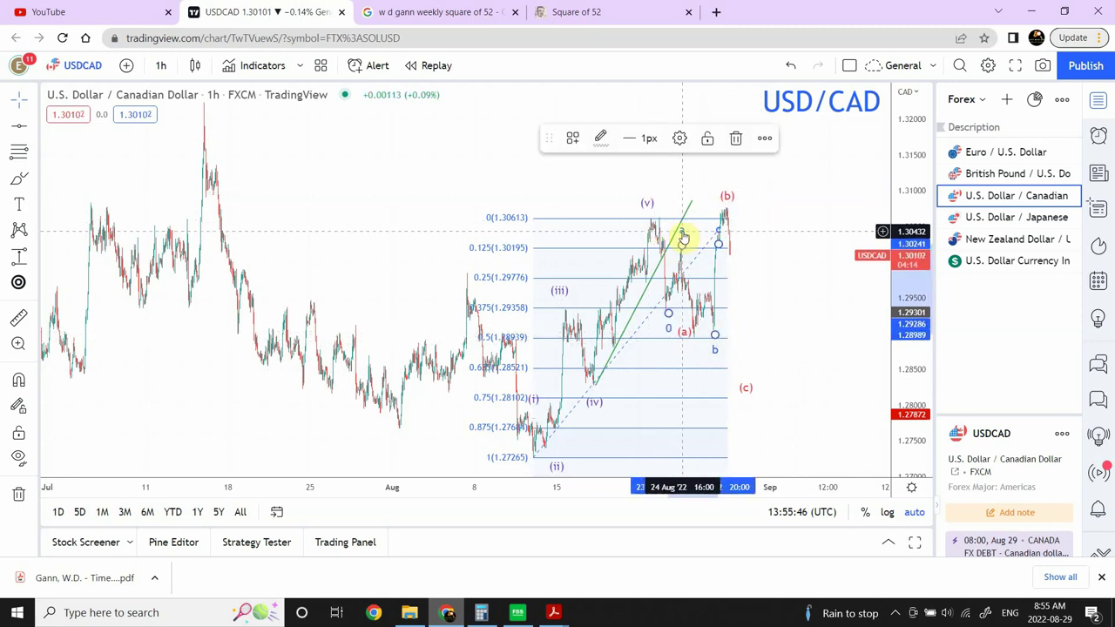
key("Delete")
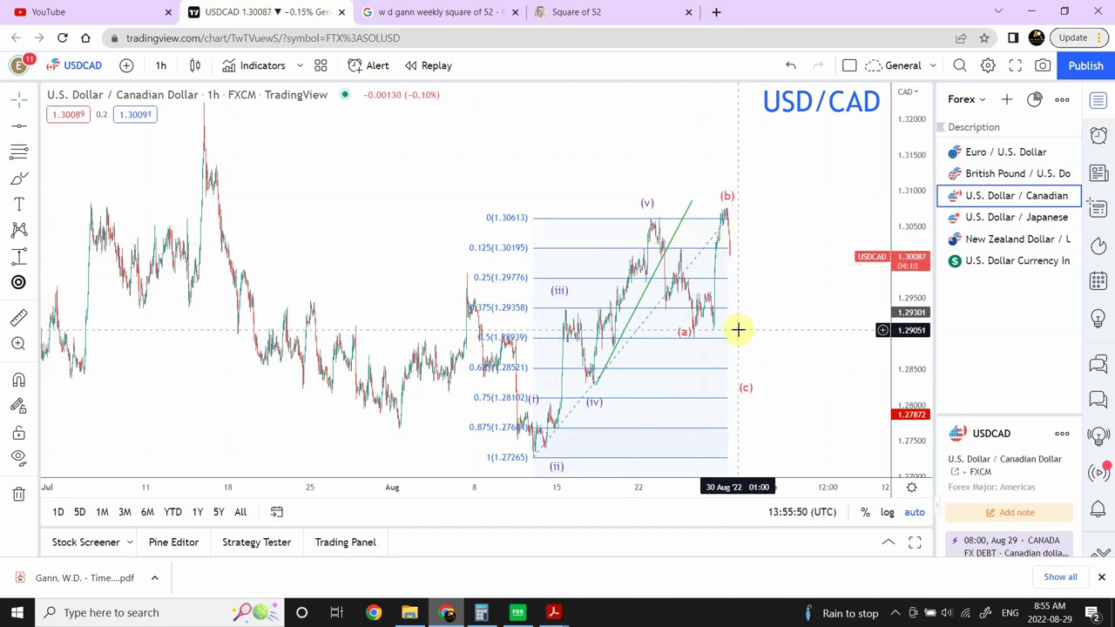
key("ctrl+z")
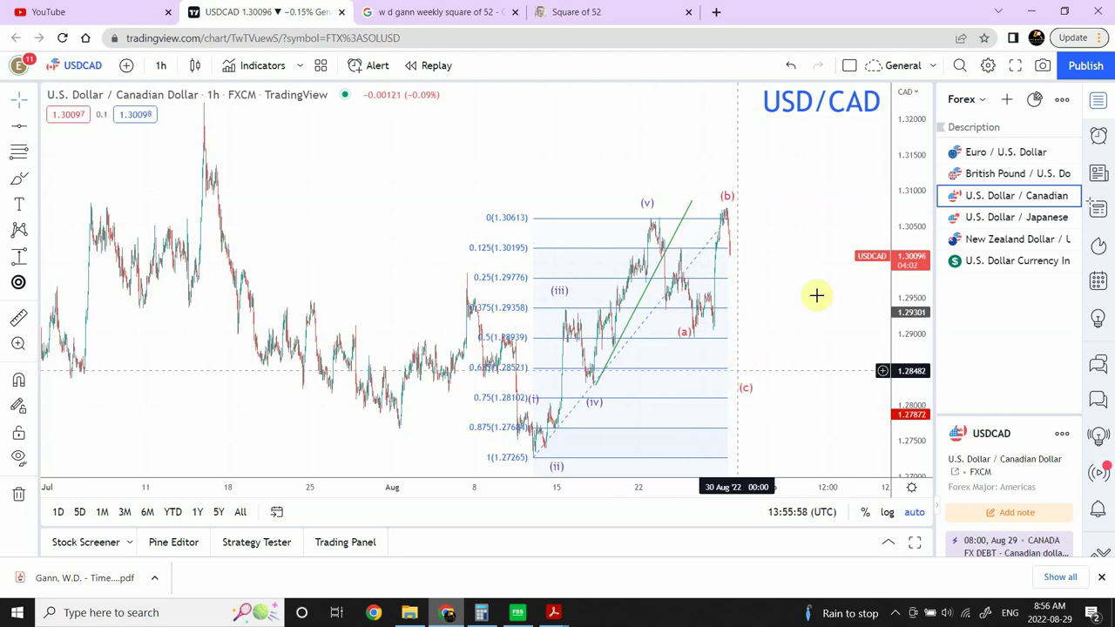
Review the U.S. Dollar / Japanese Yen chart and open the New Zealand Dollar / U.S. Dollar chart
left_click(976, 222)
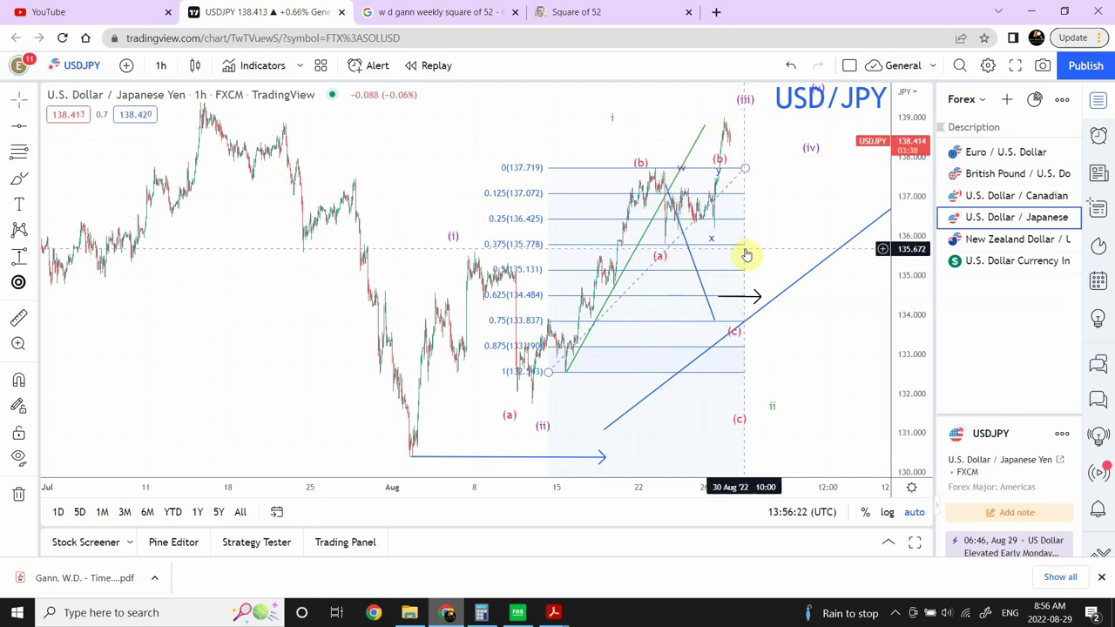
left_click(1006, 240)
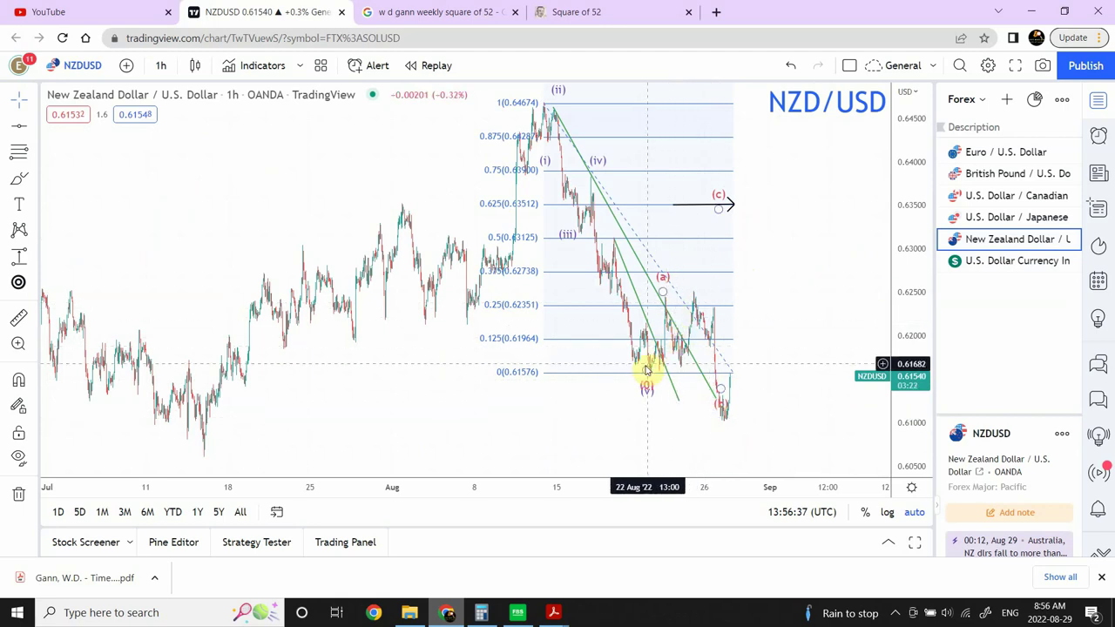
Move the red wave points to about 0.62517 for (a), 0.61073 for (b), and just past the black arrow's tip for (c)
left_click(667, 290)
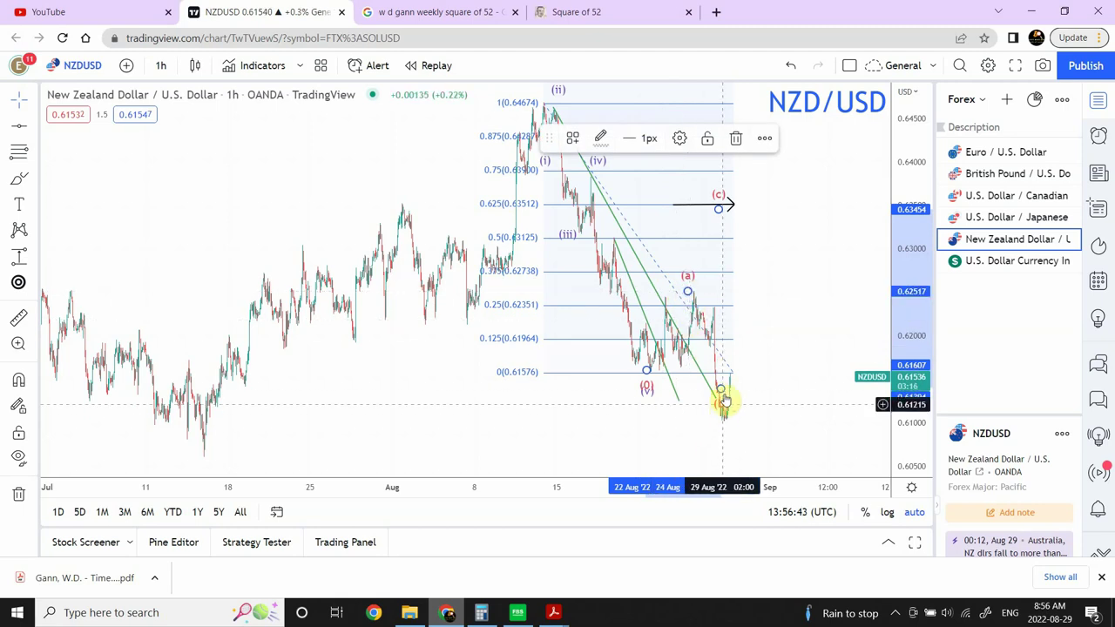
left_click_drag(720, 390, 730, 417)
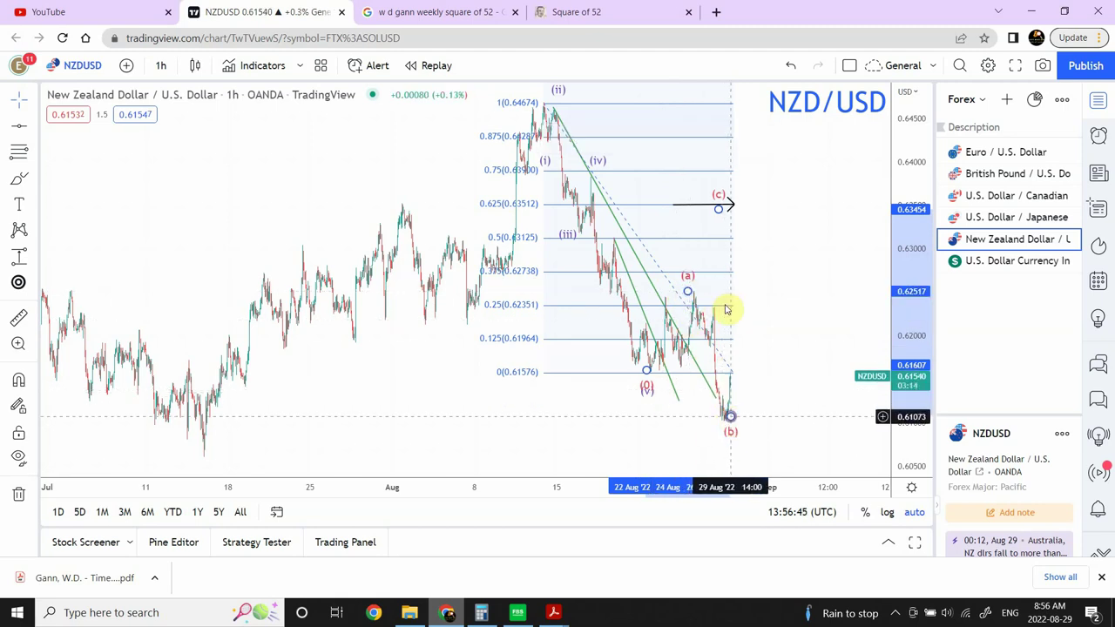
left_click_drag(718, 209, 738, 210)
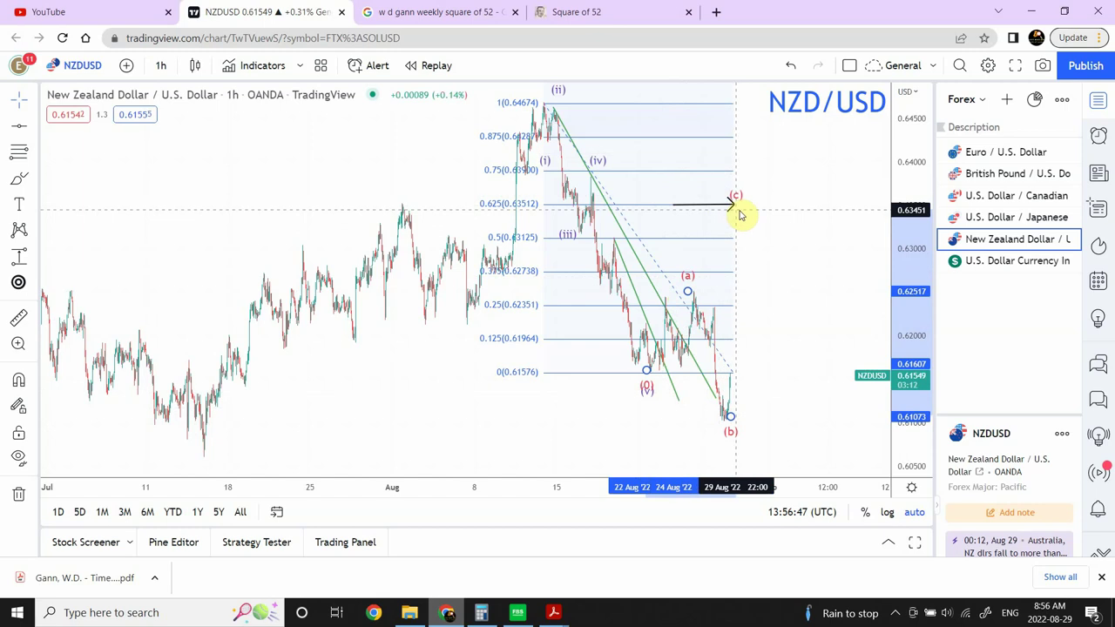
left_click(769, 306)
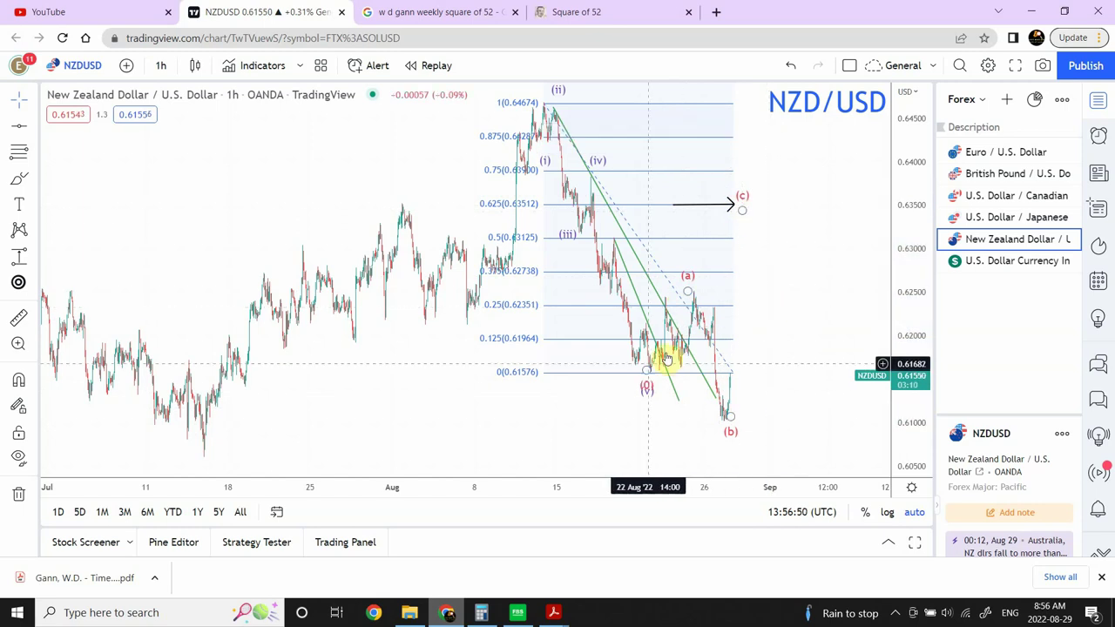
left_click(695, 299)
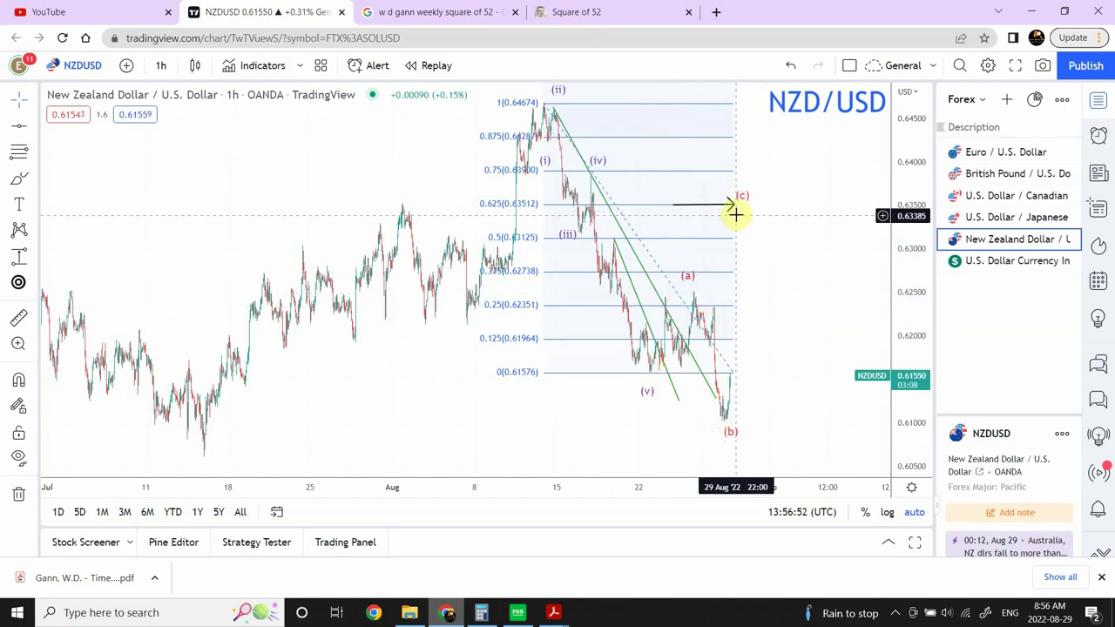
left_click(769, 242)
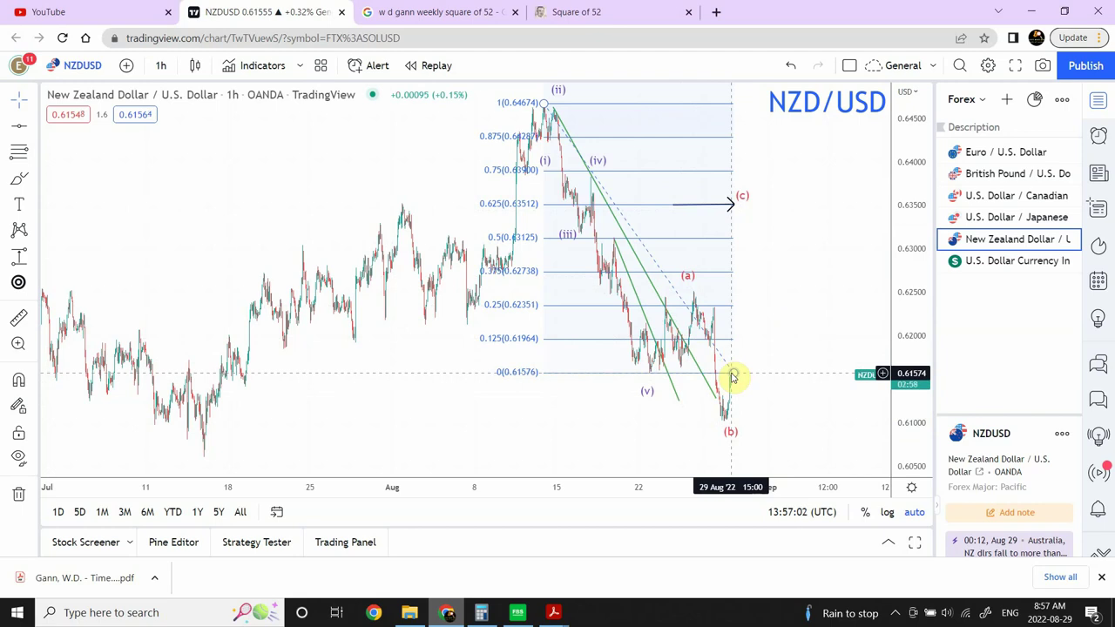
Open the U.S. Dollar Currency Index chart and examine its red (a)-(b)-(c) count and the projected (c) level
left_click(991, 265)
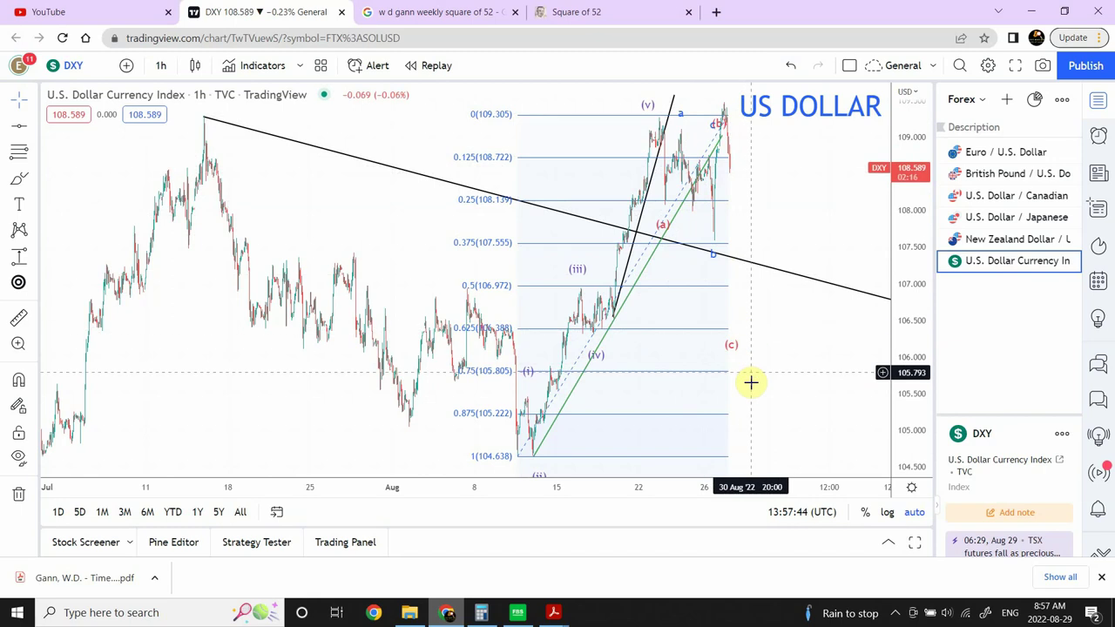
left_click(727, 317)
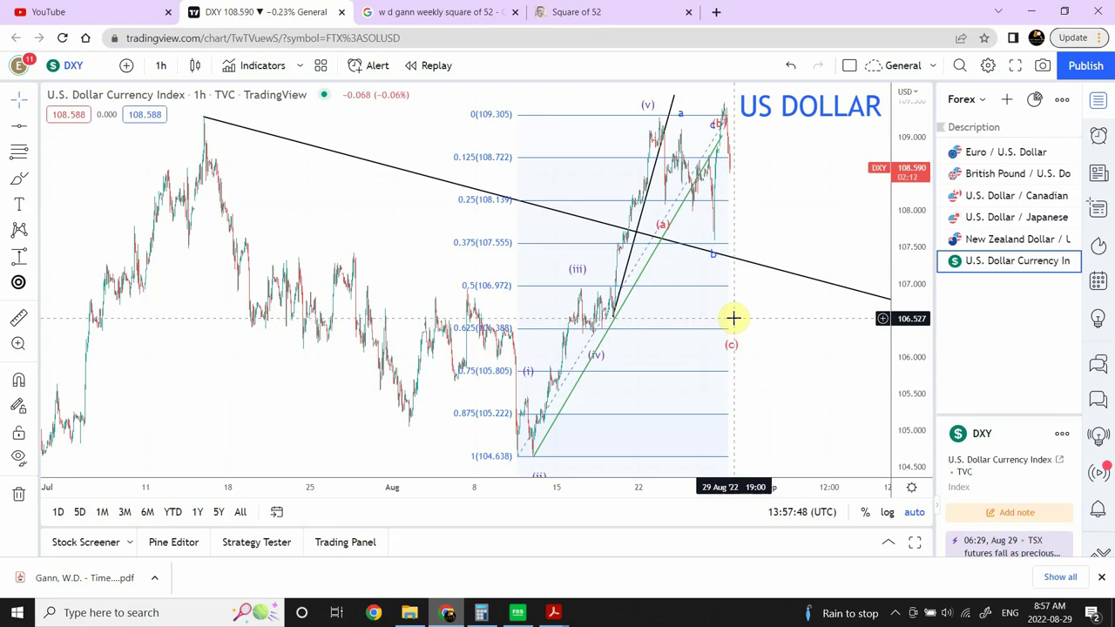
left_click(746, 301)
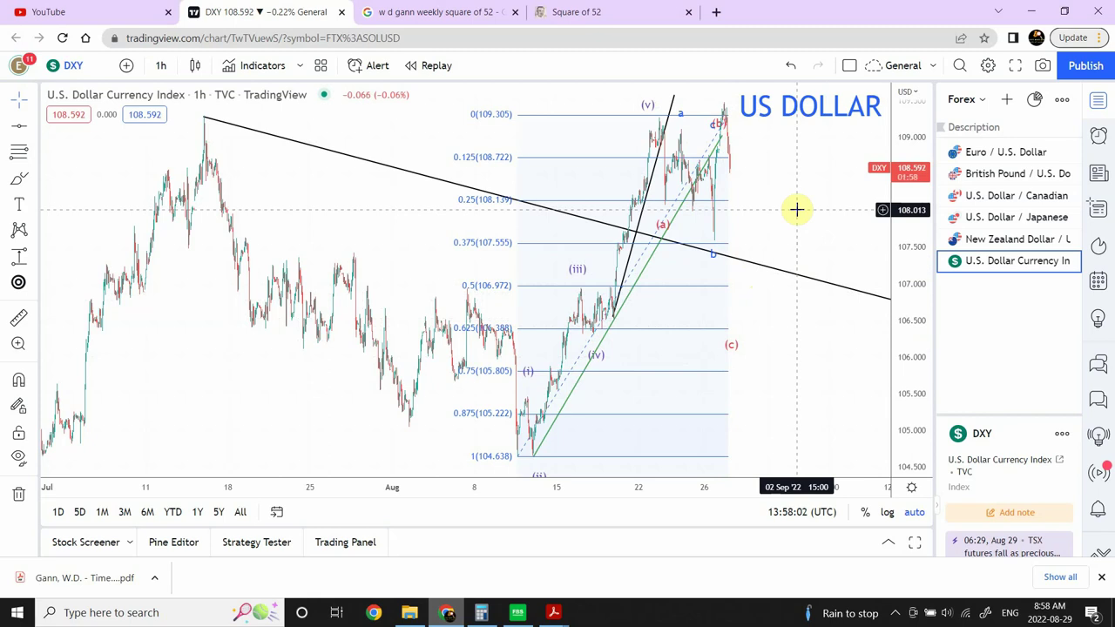
Switch to the Stocks, Crypto, Oil watchlist and open the Crude Oil chart
left_click(983, 100)
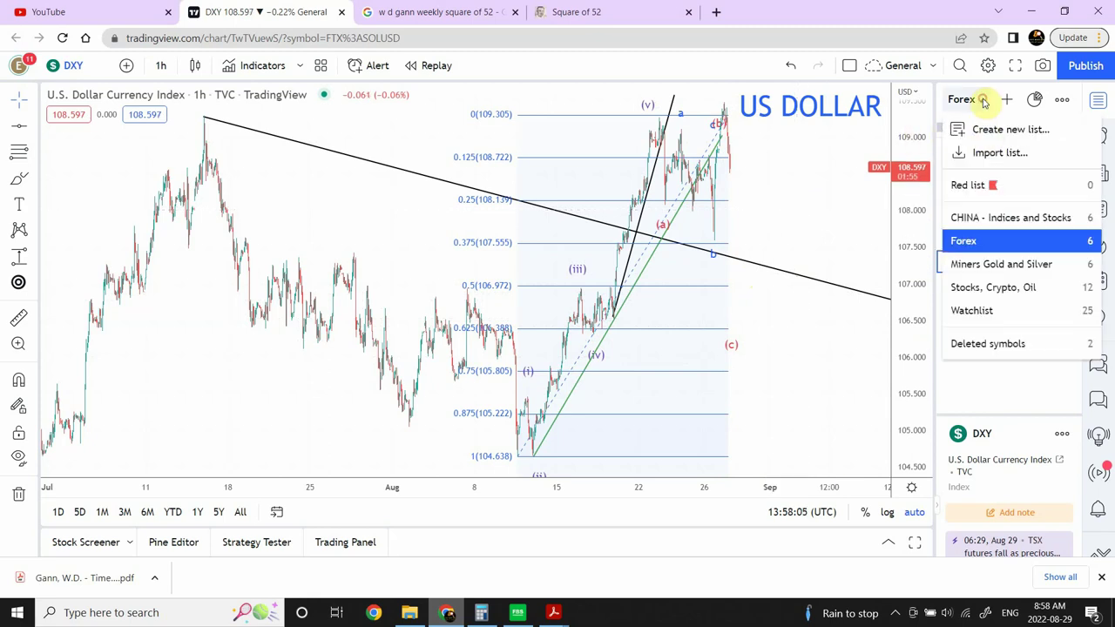
left_click(999, 290)
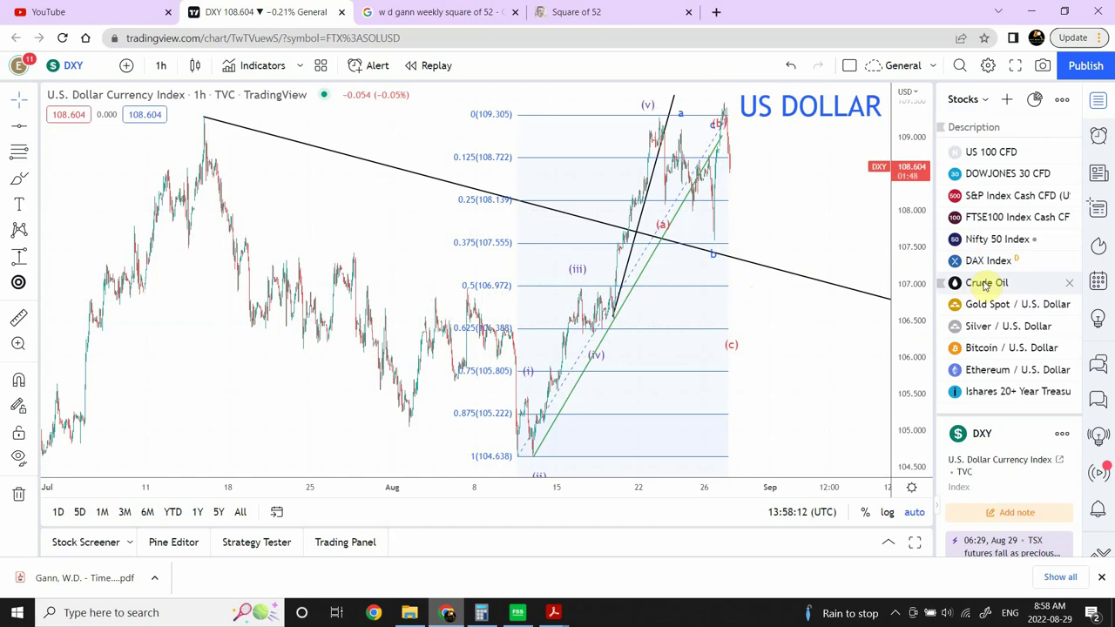
left_click(987, 284)
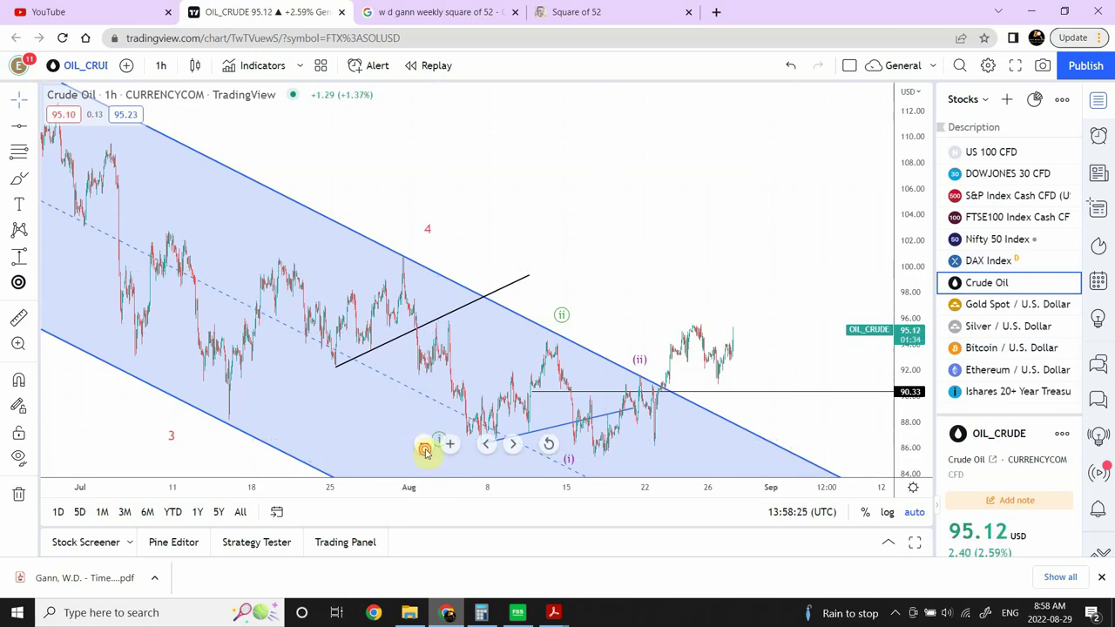
Delete the purple (i)-(ii)-(iv) wave pattern near the August lows of the Crude Oil chart
left_click(426, 452)
left_click(426, 451)
left_click(426, 451)
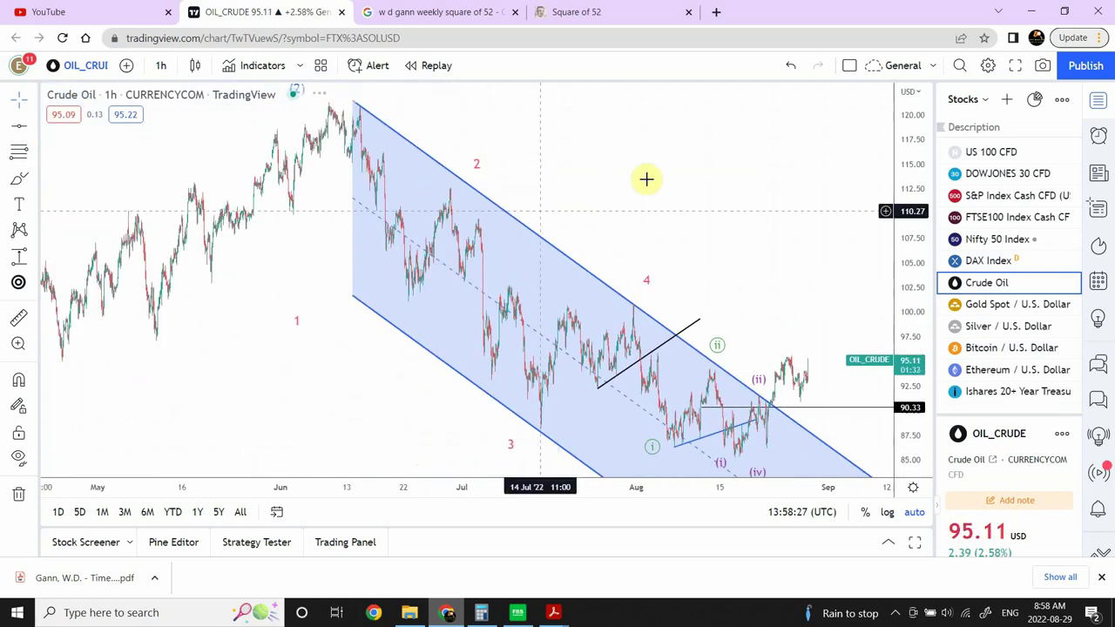
left_click_drag(671, 201, 590, 187)
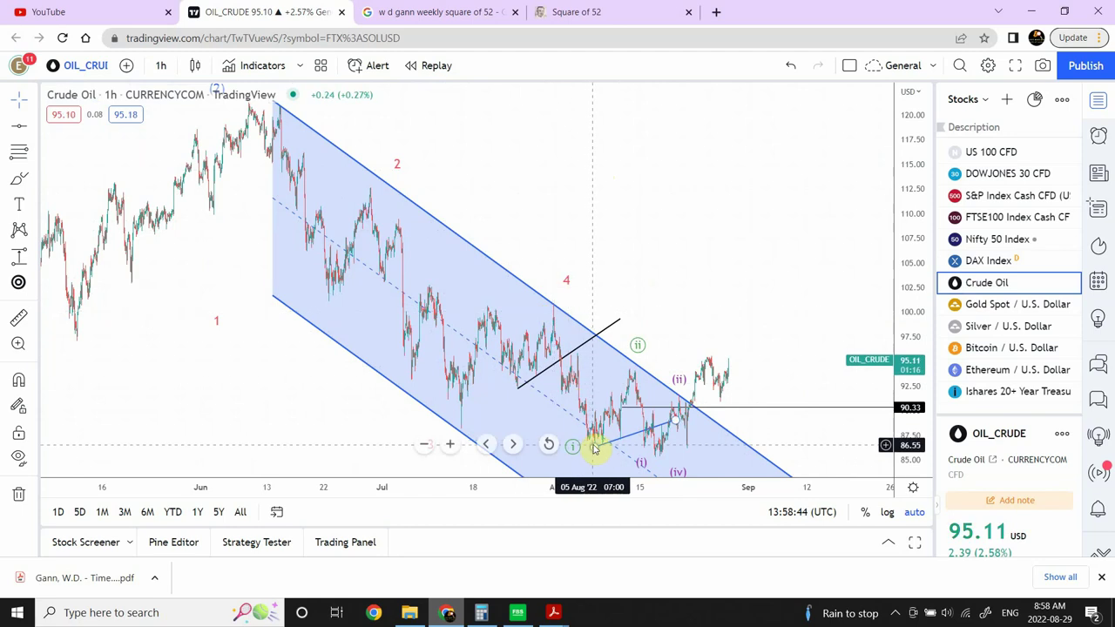
left_click(643, 462)
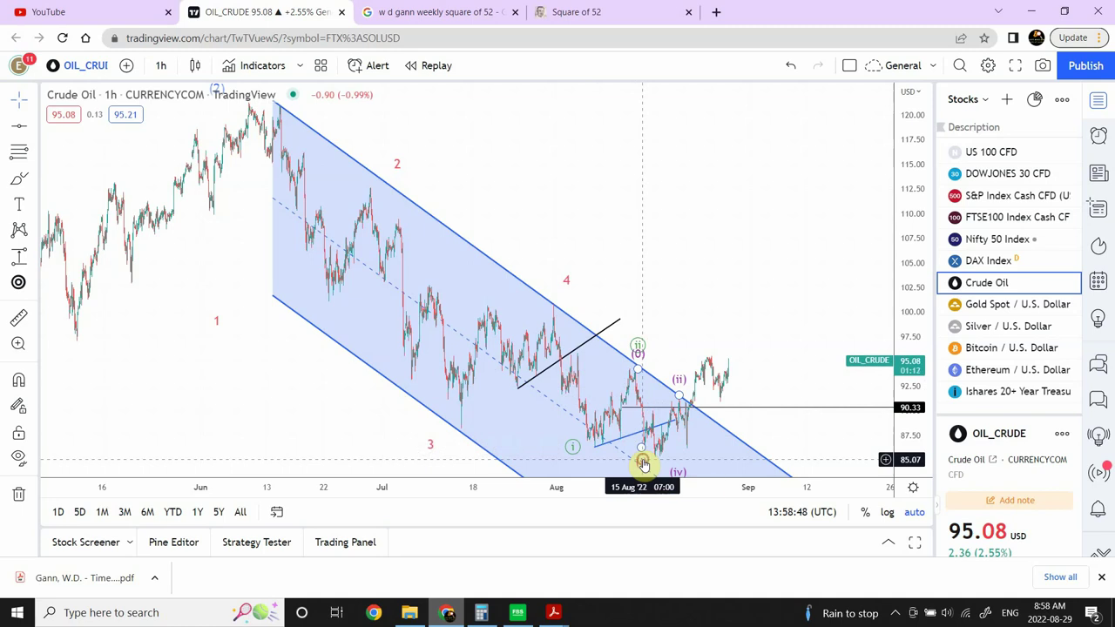
left_click(642, 459)
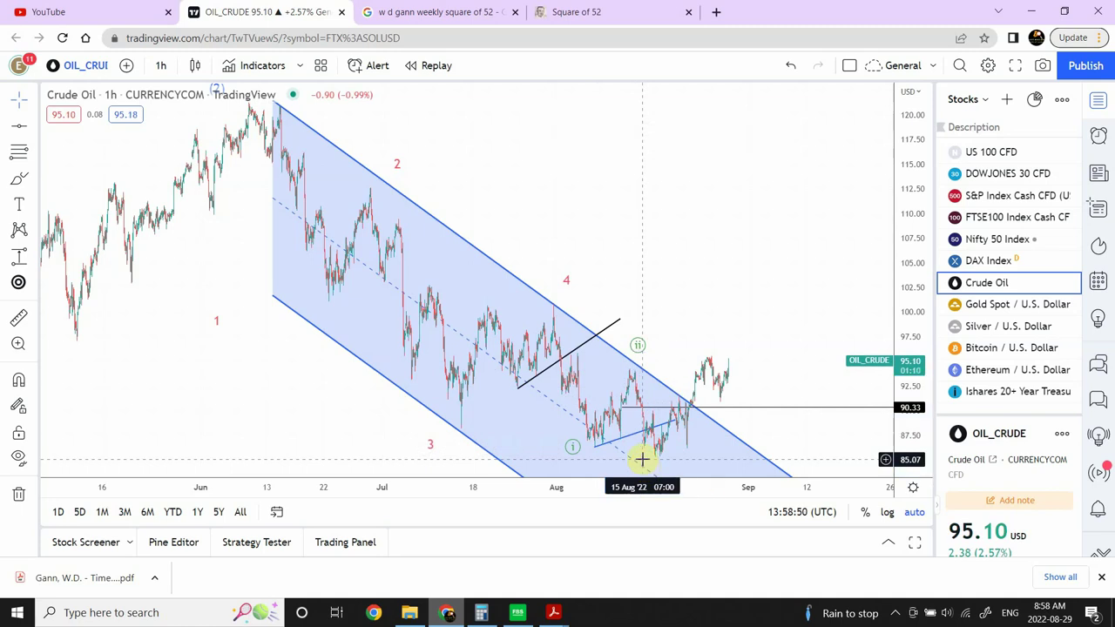
Delete the blue descending parallel channel from the Crude Oil chart
mouse_move(914, 262)
left_mouse_down()
mouse_move(909, 347)
mouse_move(772, 423)
mouse_move(831, 428)
mouse_move(880, 390)
left_mouse_up()
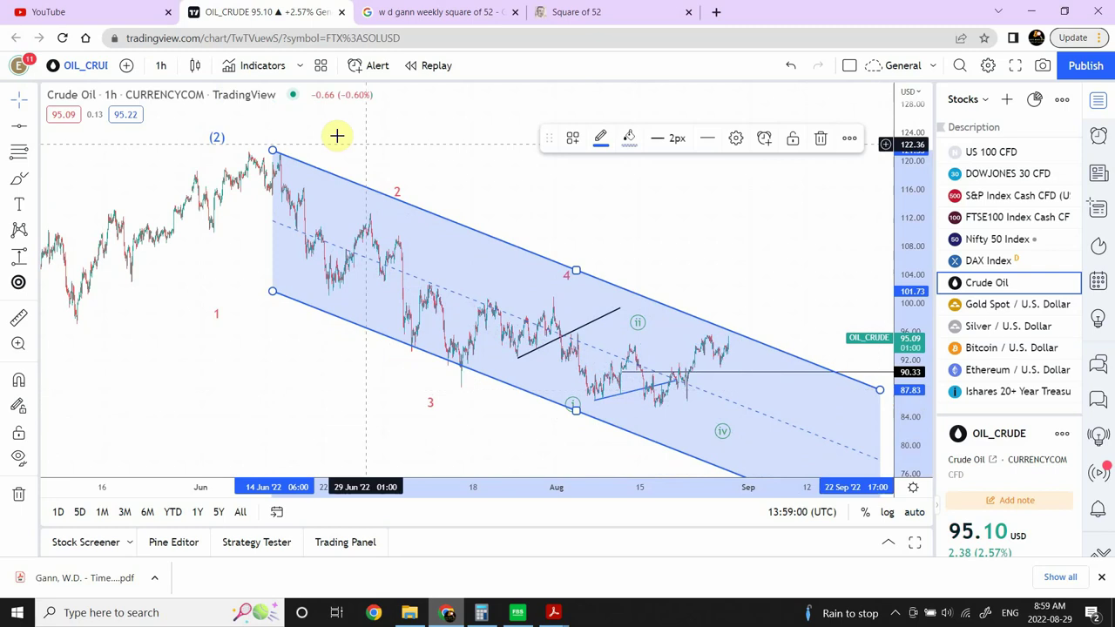
key("Delete")
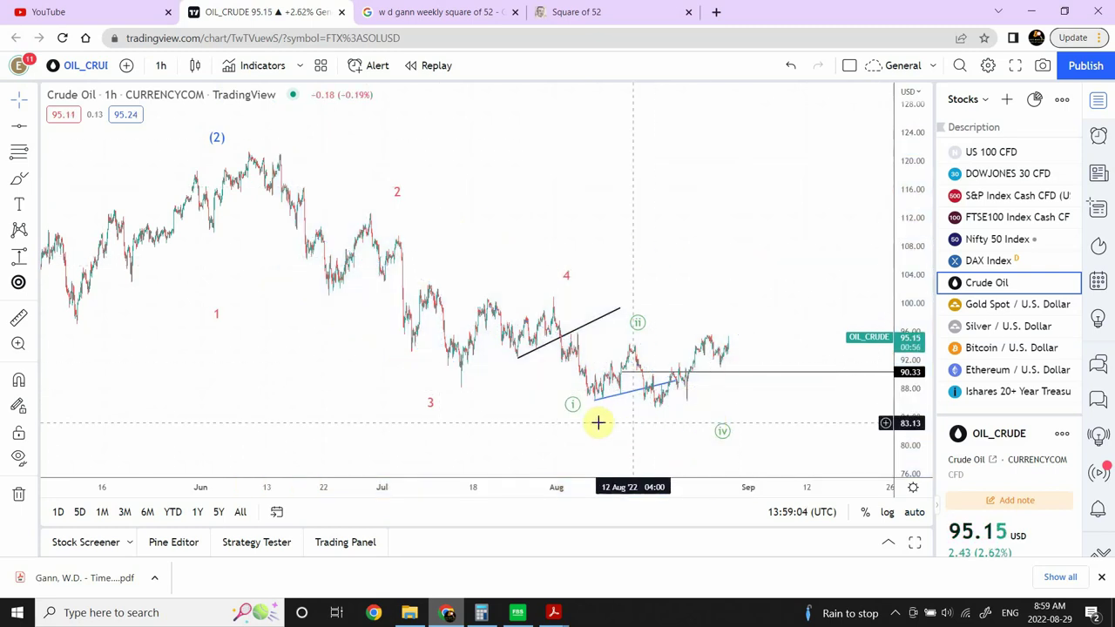
Move the green circled i label of the impulse wave slightly later, closer to the early-August low
left_click(572, 405)
left_click_drag(571, 394, 580, 393)
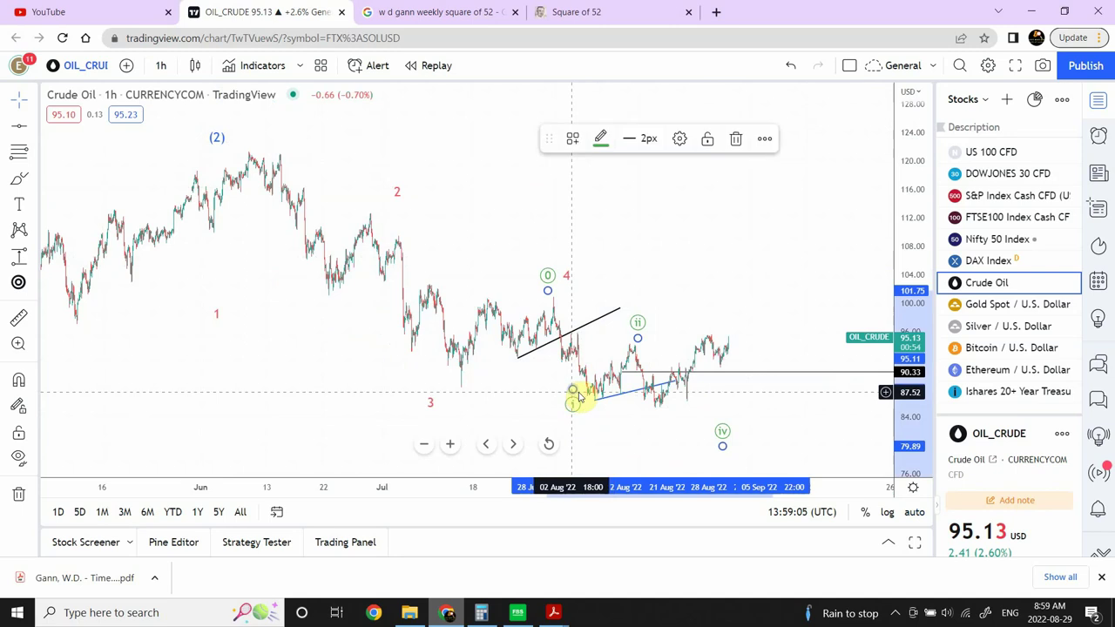
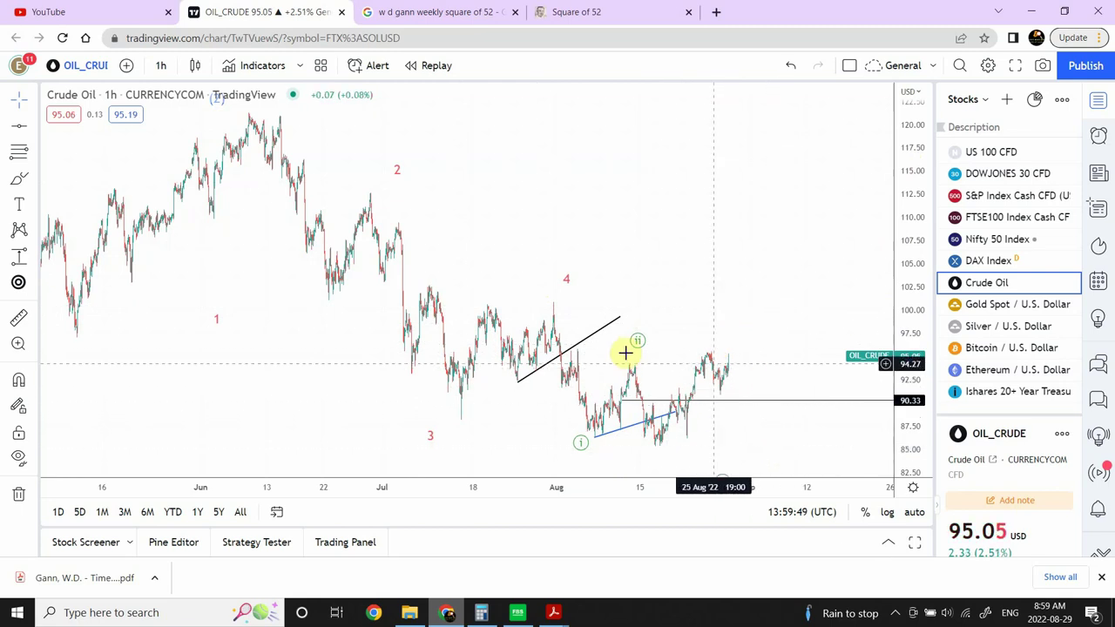
Move the black rising trendline from the July lows to the late-August lows and steepen it by adjusting both ends
left_click(547, 366)
mouse_move(547, 366)
left_mouse_down()
mouse_move(662, 373)
mouse_move(714, 411)
mouse_move(714, 423)
left_mouse_up()
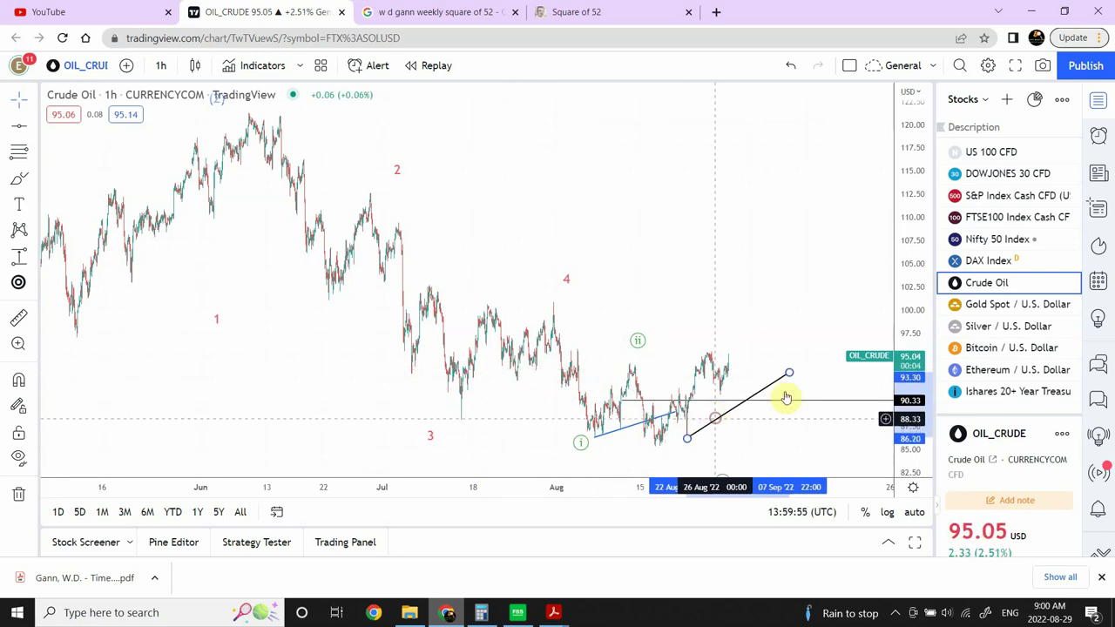
left_click_drag(791, 377, 756, 351)
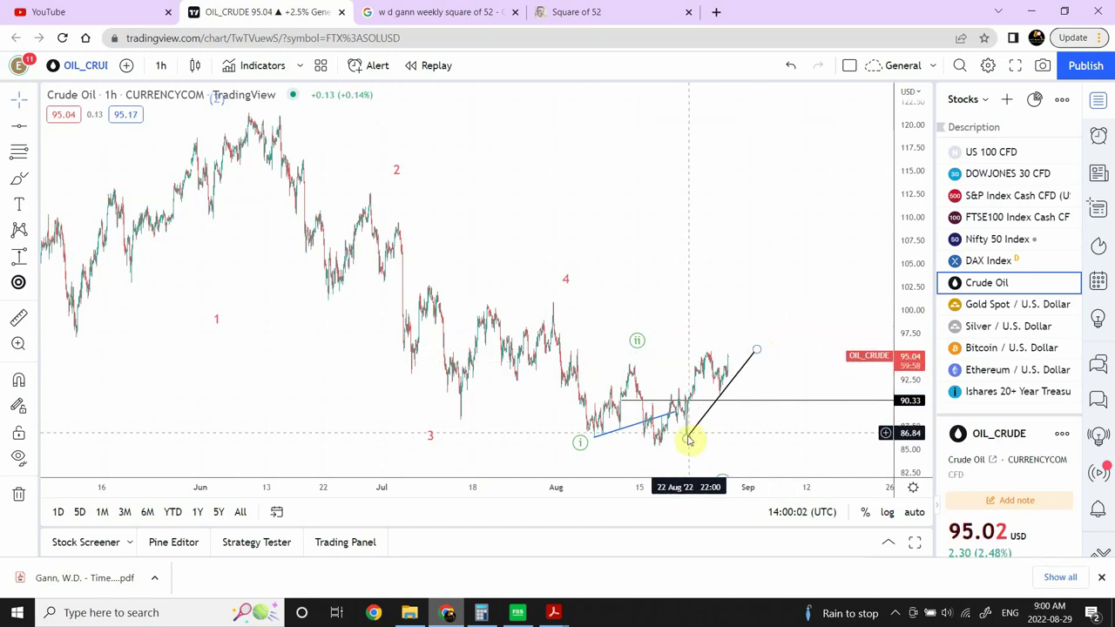
left_click_drag(686, 437, 680, 447)
left_click(735, 424)
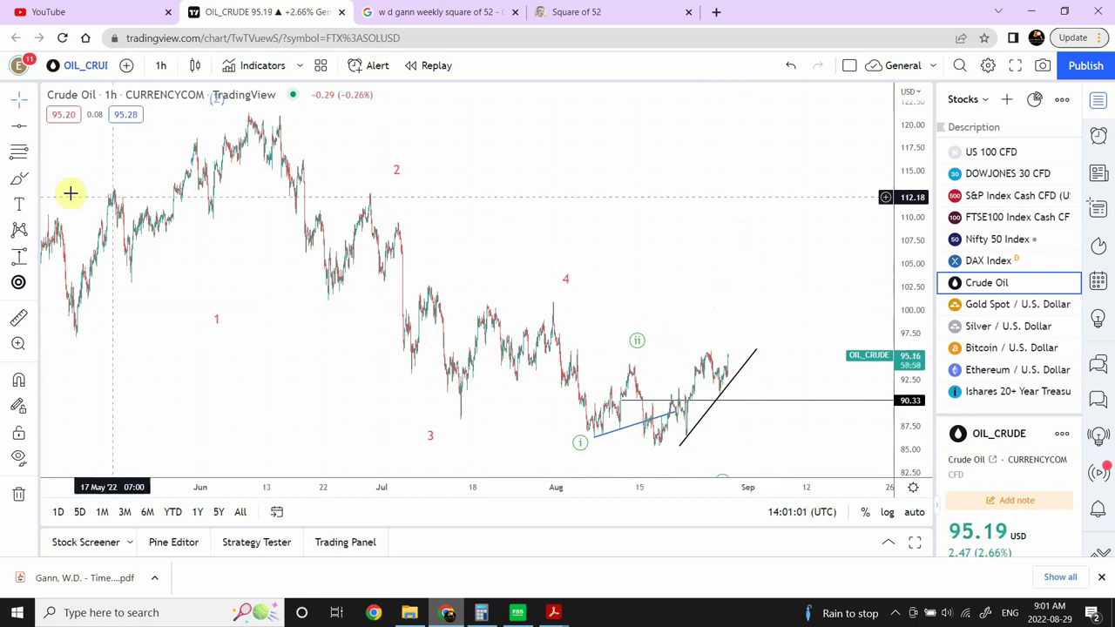
Draw an Elliott Correction Wave (ABC) from about 85.43 in early August, with a at 93.96, b at 84.57 and c at 97.56
left_click(36, 232)
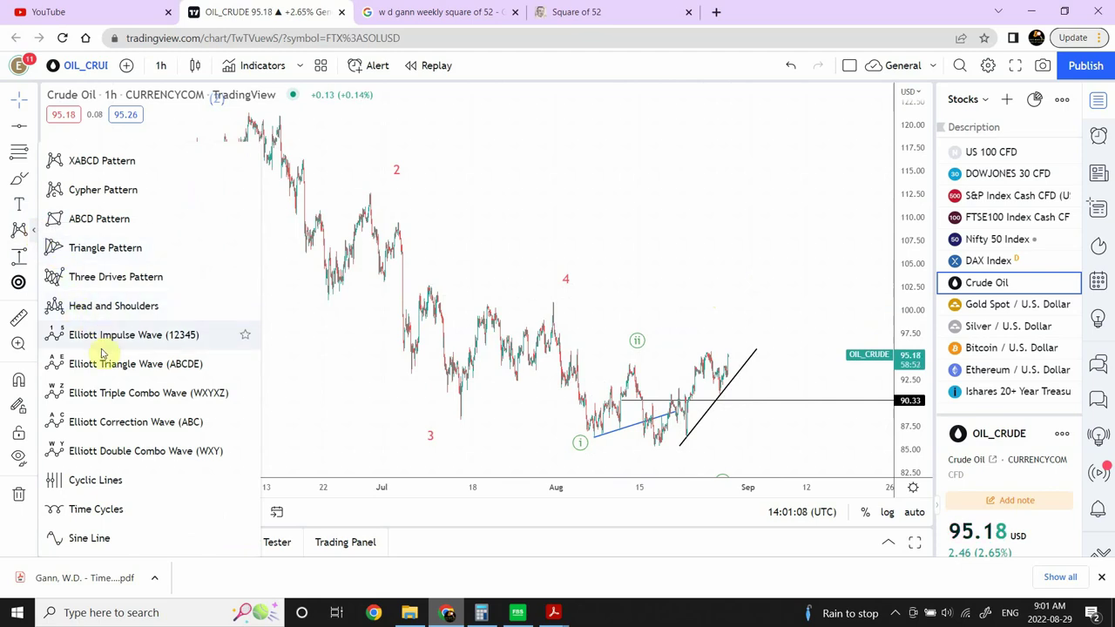
left_click(131, 422)
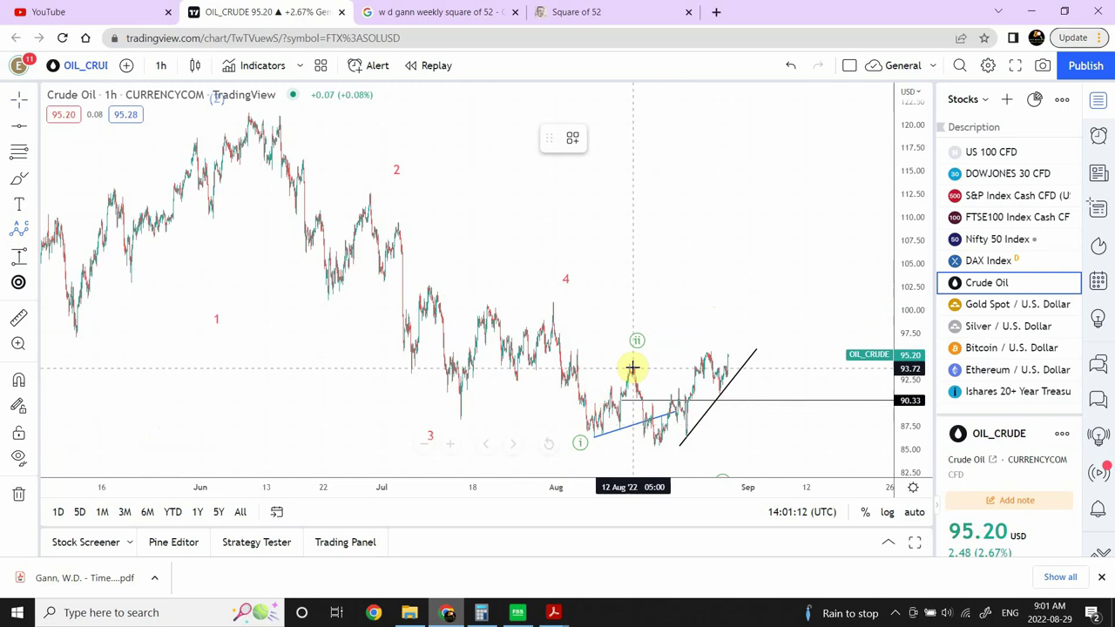
left_click(598, 444)
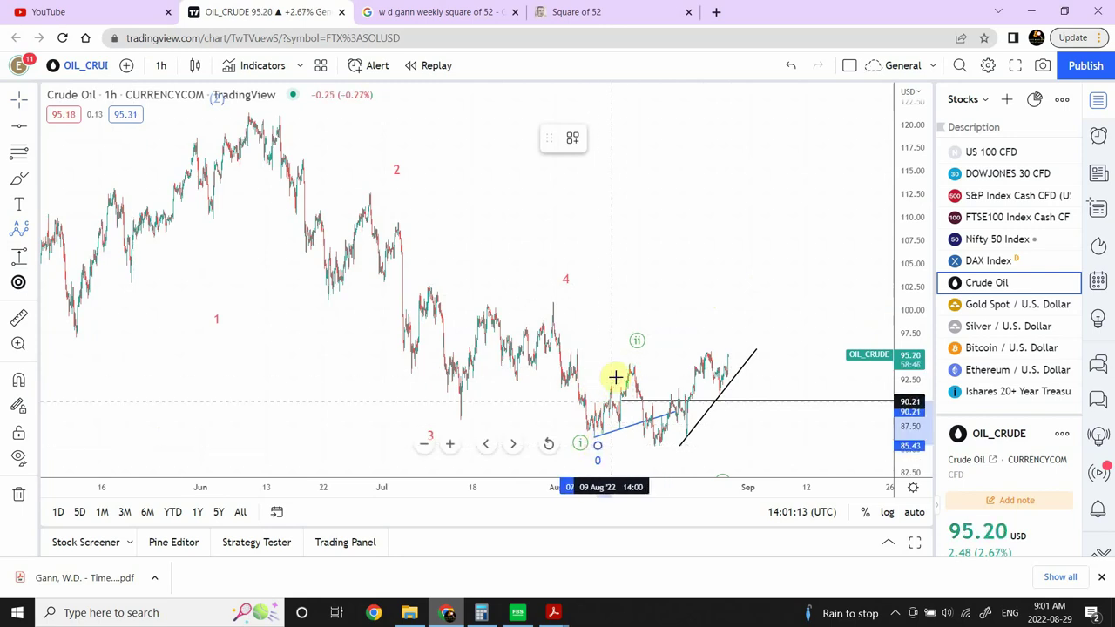
left_click(624, 367)
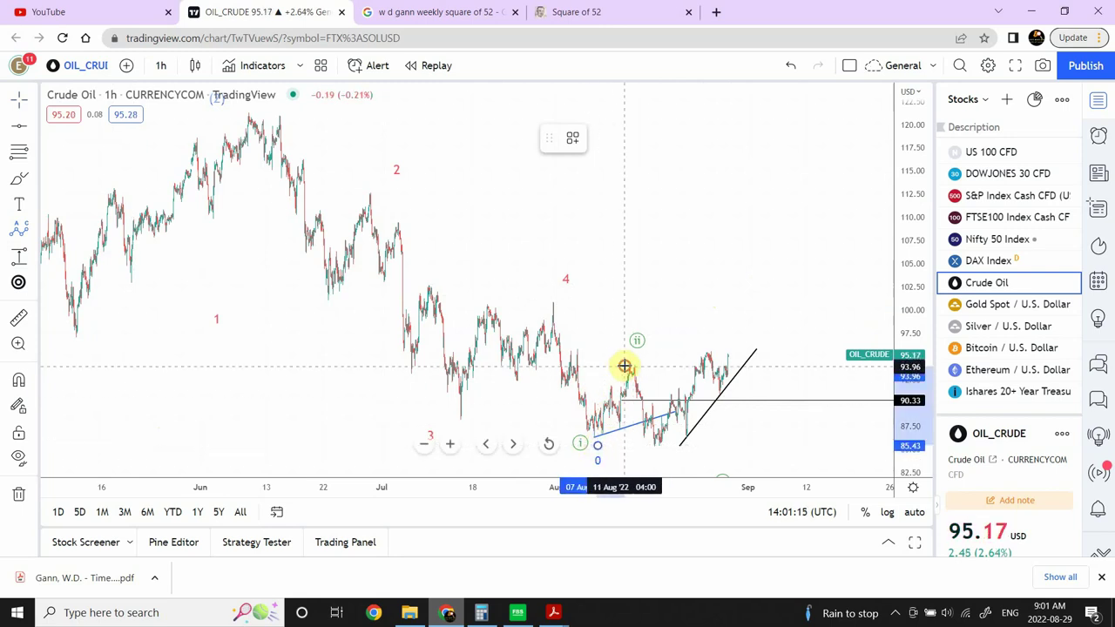
left_click(660, 452)
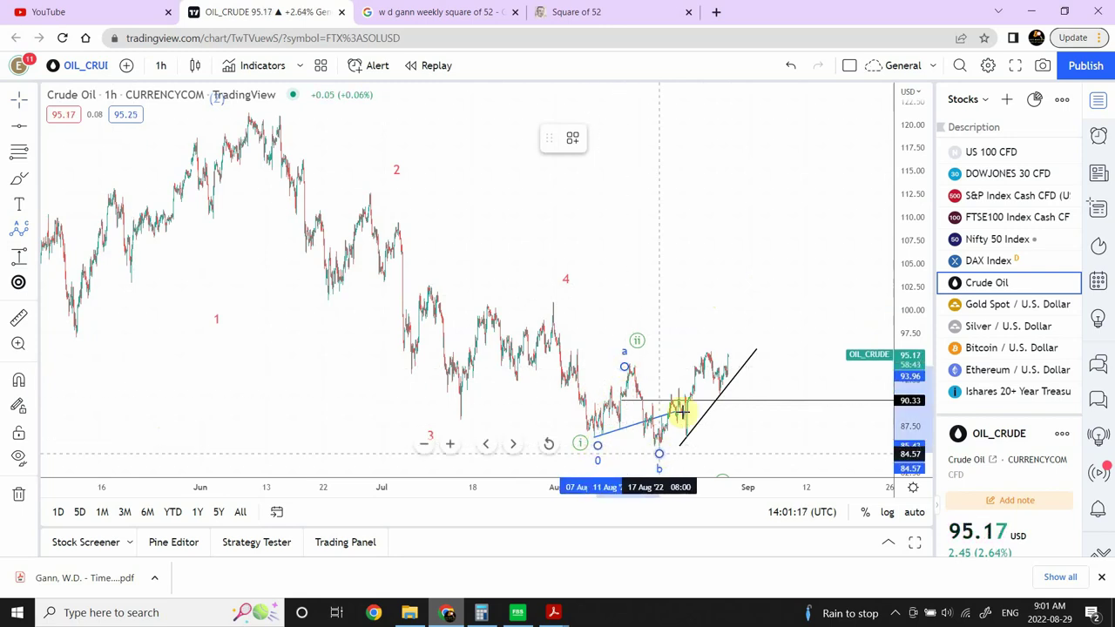
left_click(732, 332)
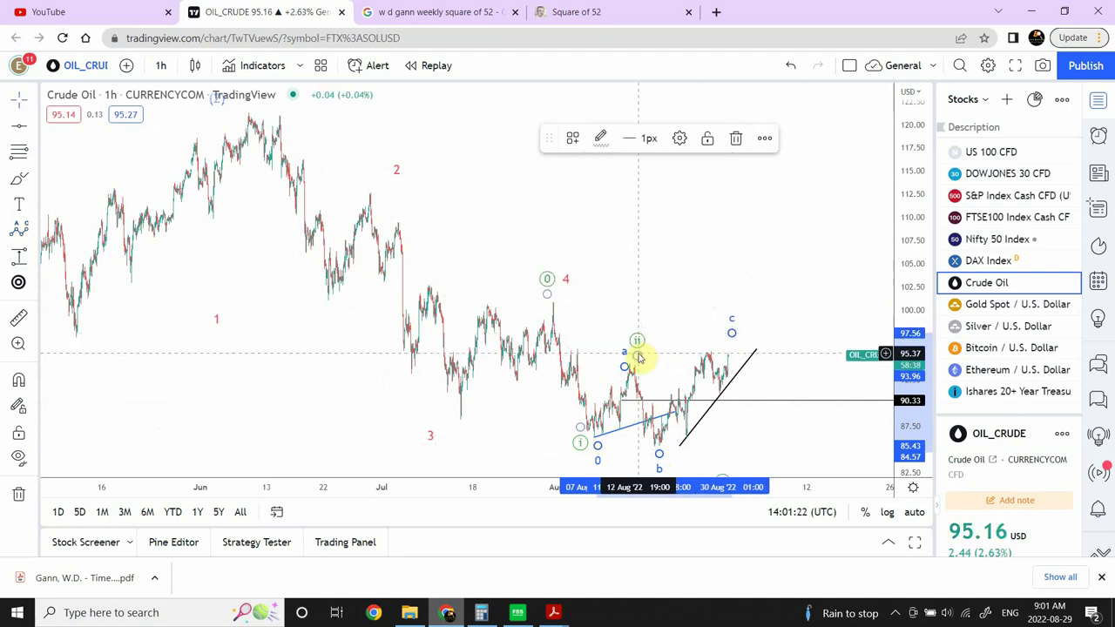
Move the green circled ii label to the late-August high beside c, at about 97.64, and check the impulse wave's degree
left_click_drag(641, 349, 716, 333)
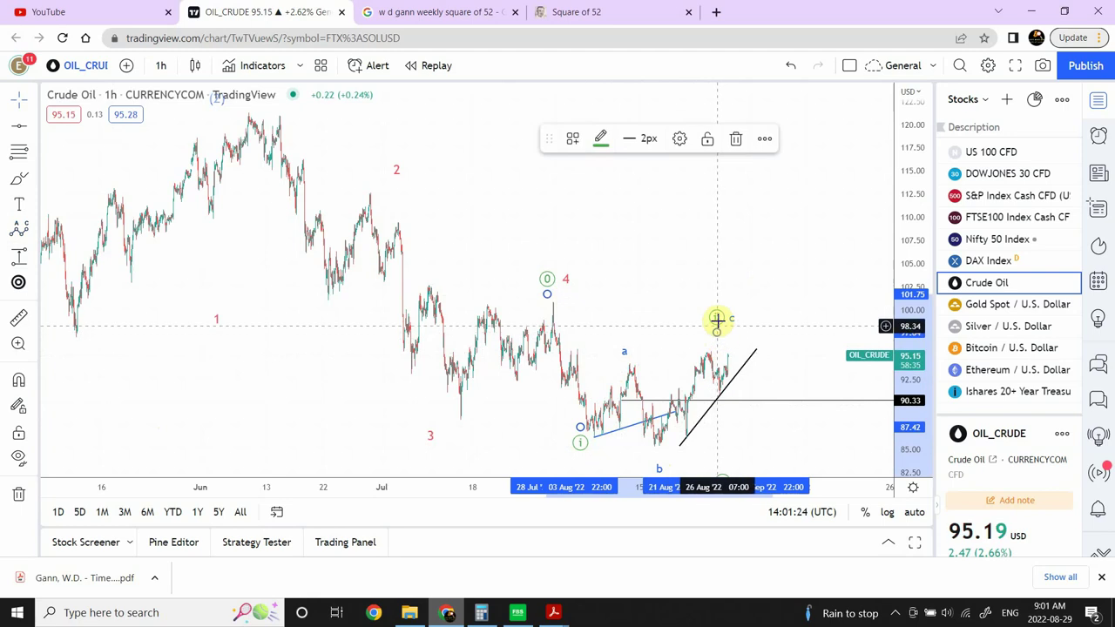
left_click(680, 139)
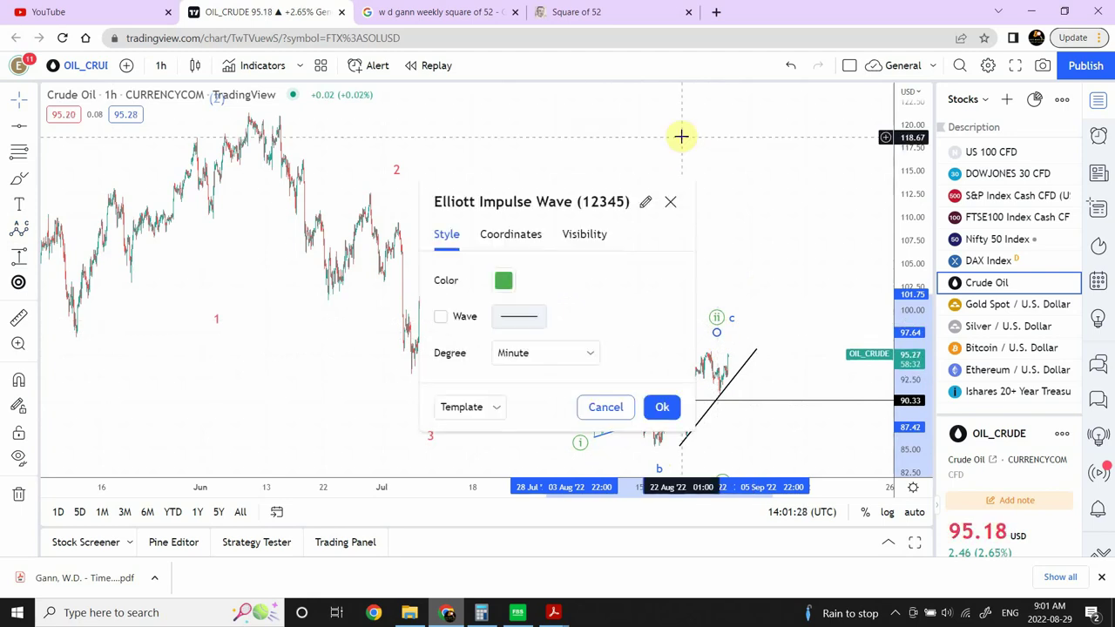
key("Escape")
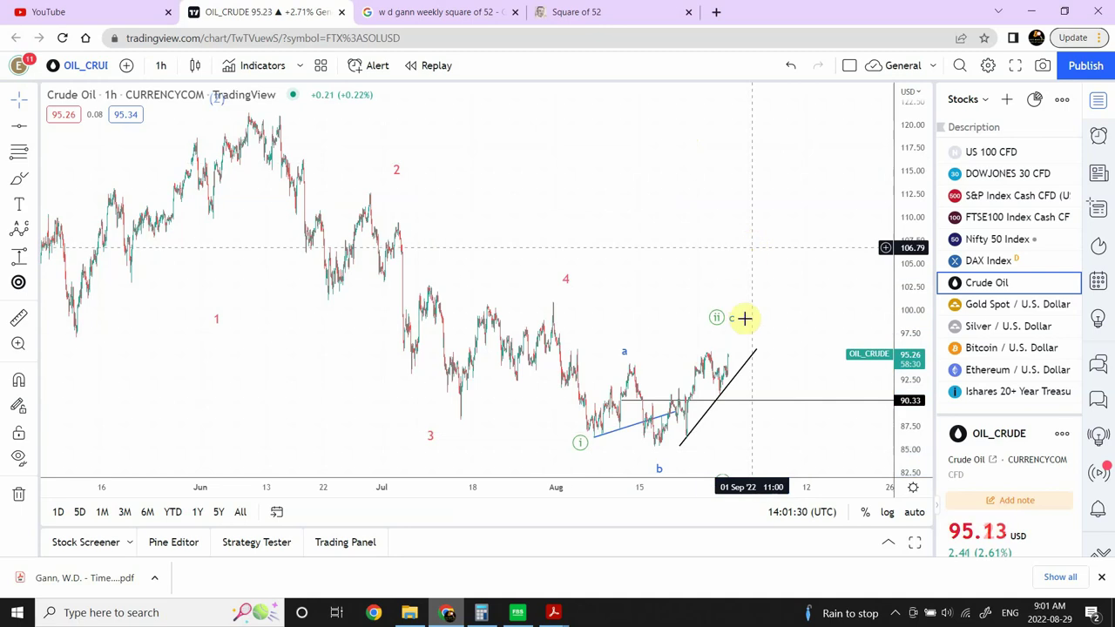
Set the degree of the new a-b-c correction wave to Minute
left_click(735, 325)
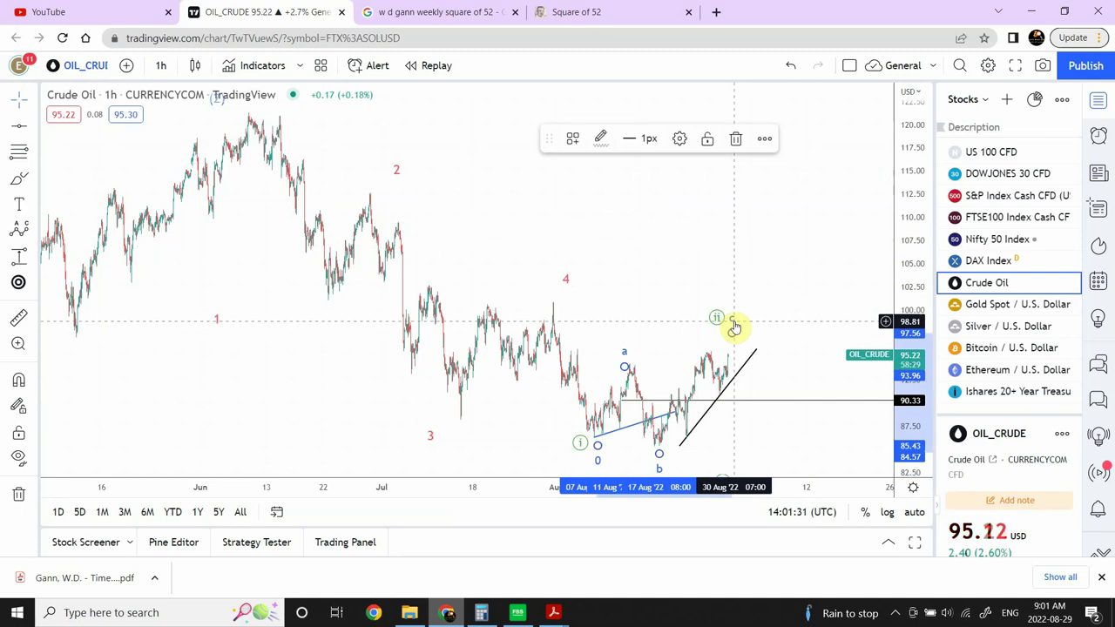
left_click(680, 138)
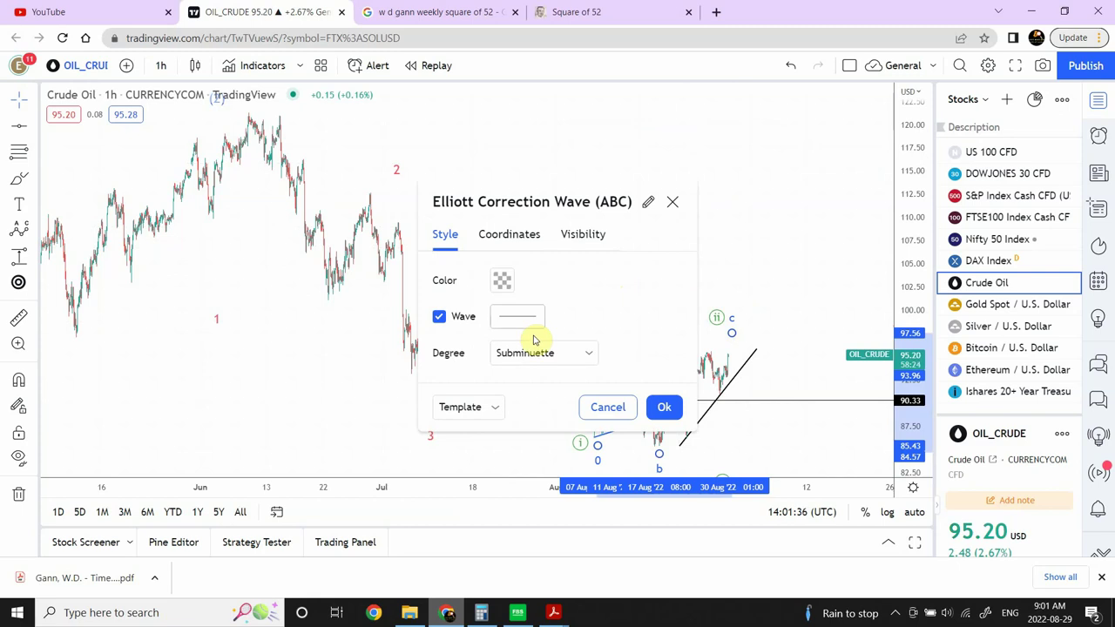
left_click(589, 357)
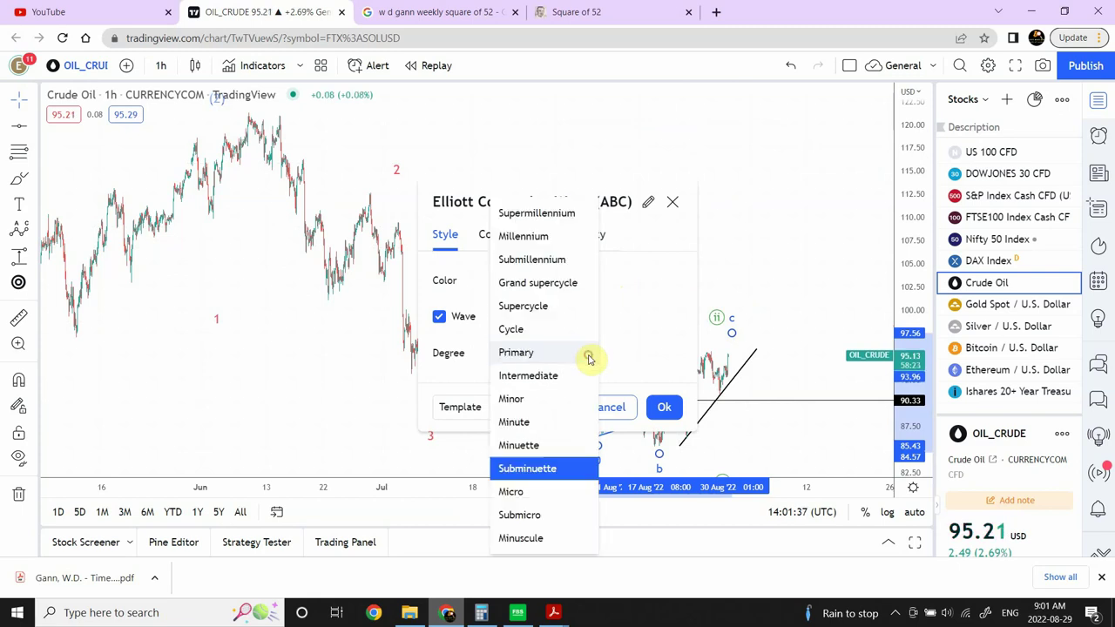
left_click(527, 425)
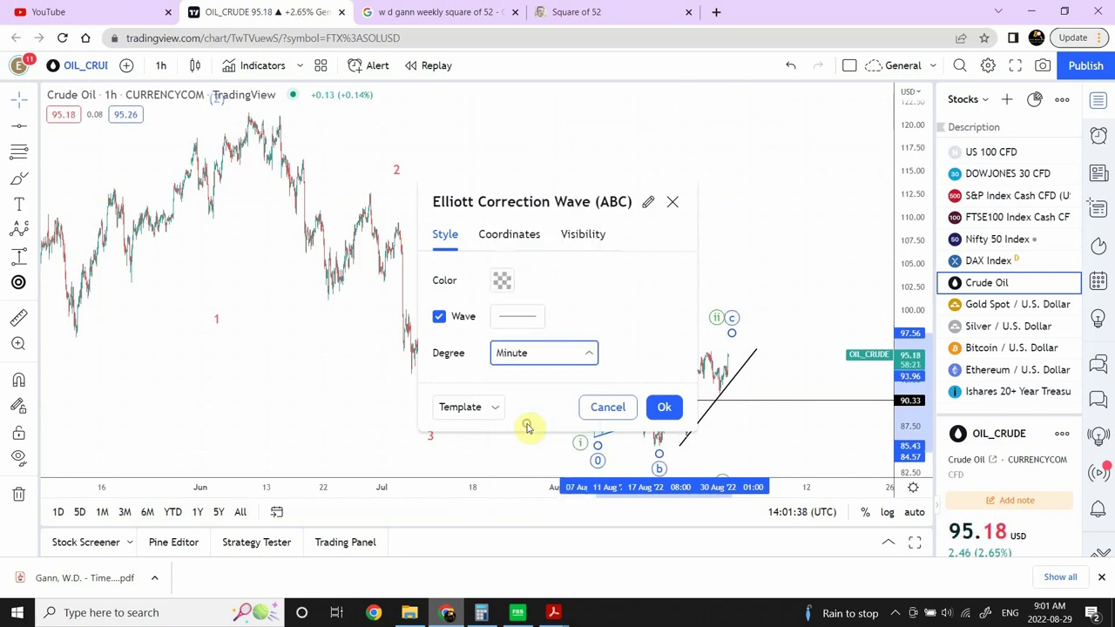
left_click(663, 409)
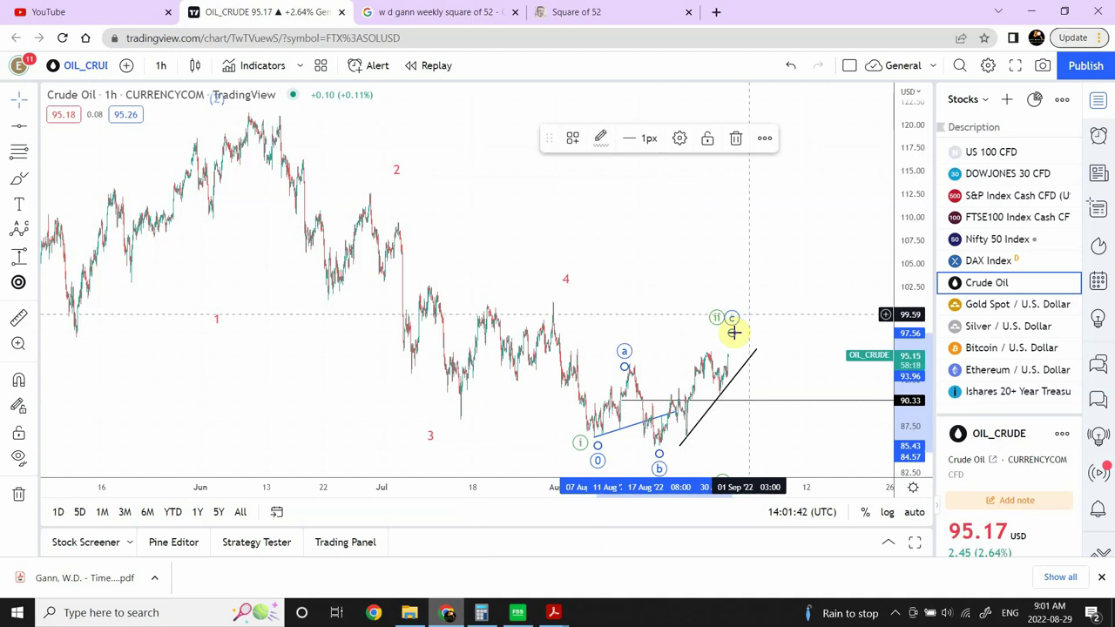
left_click(790, 331)
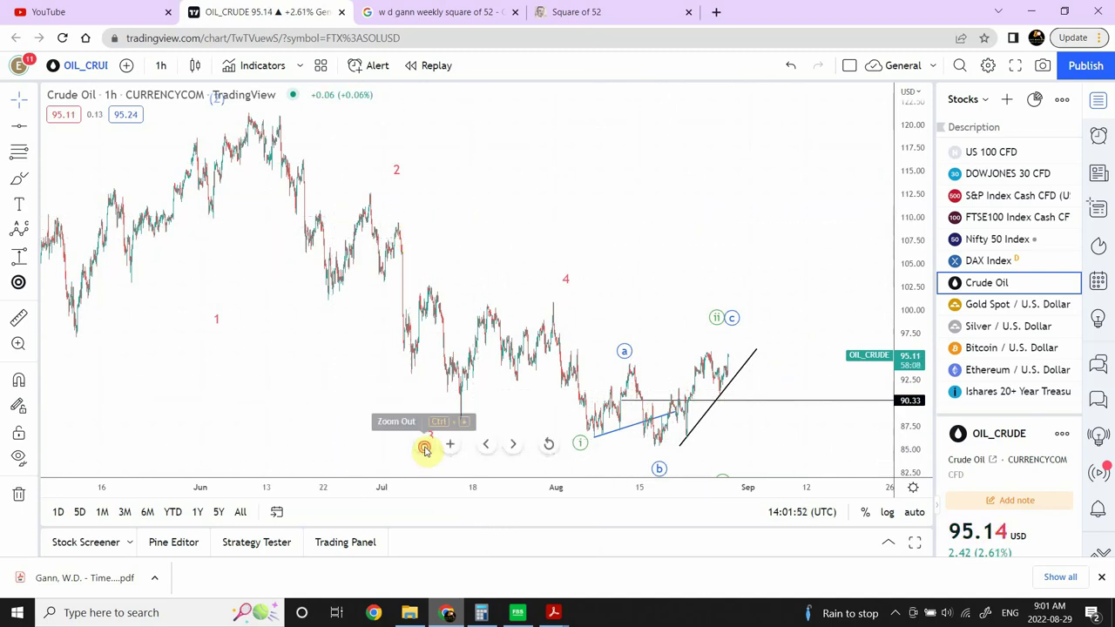
Switch the Crude Oil chart to the 1 day interval with automatic price scaling, showing the 2022 price action up close
left_click(164, 67)
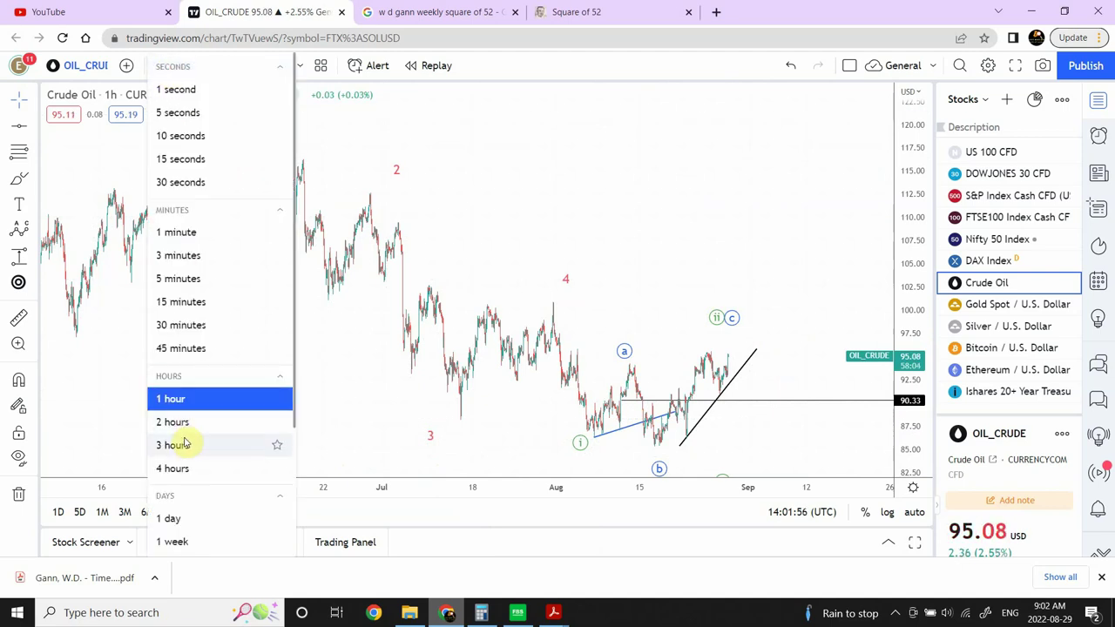
left_click(171, 519)
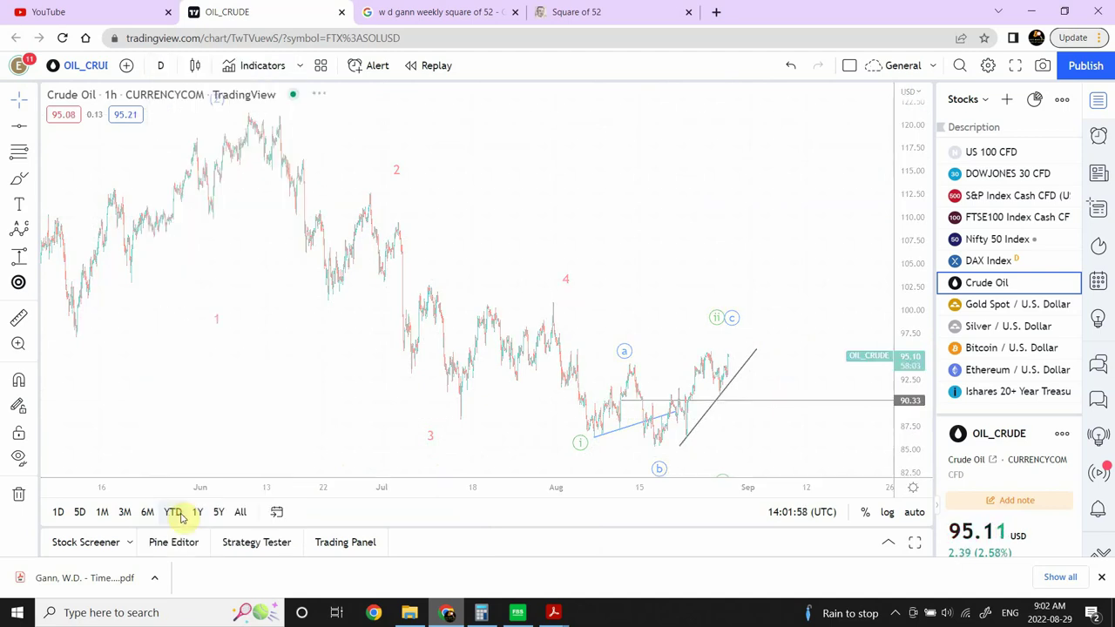
left_click(916, 515)
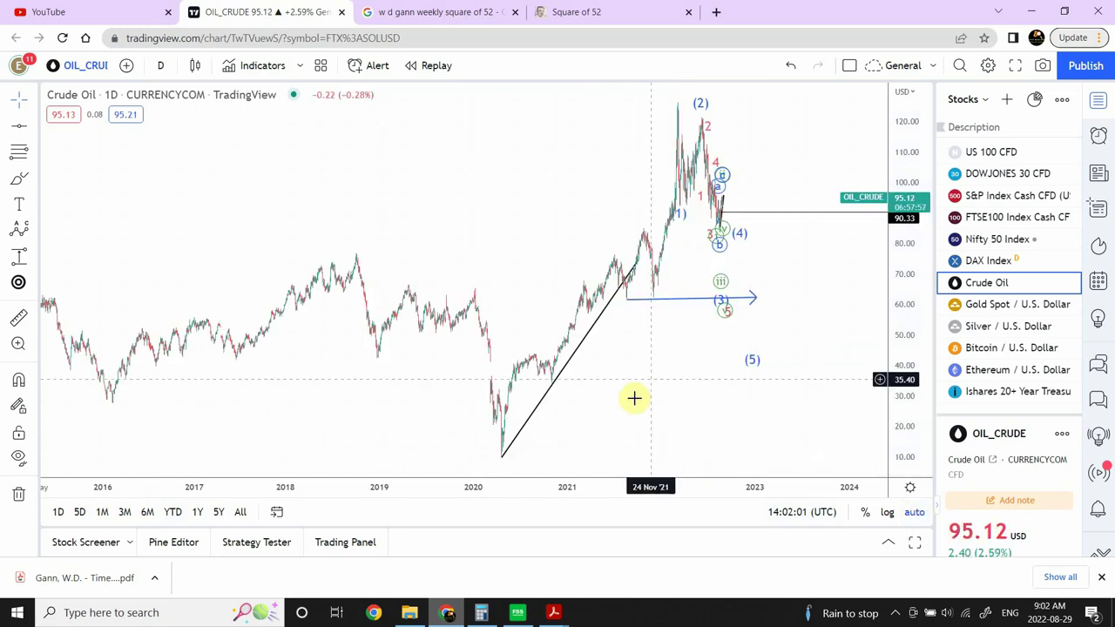
left_click(451, 447)
left_click(451, 447)
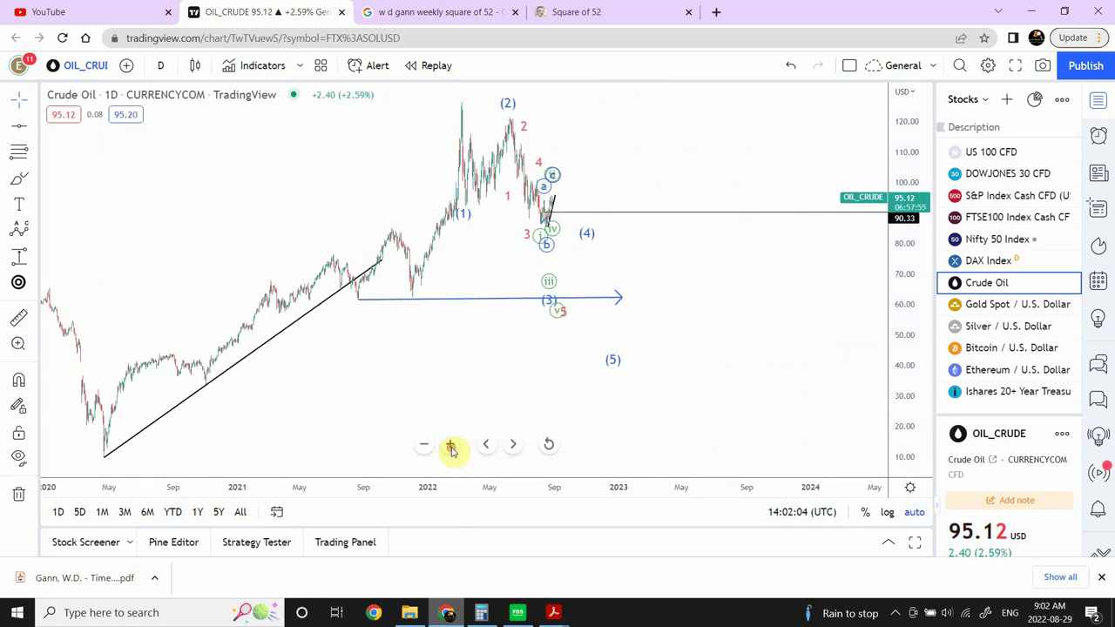
left_click(450, 447)
left_click(450, 447)
left_click_drag(458, 233, 876, 239)
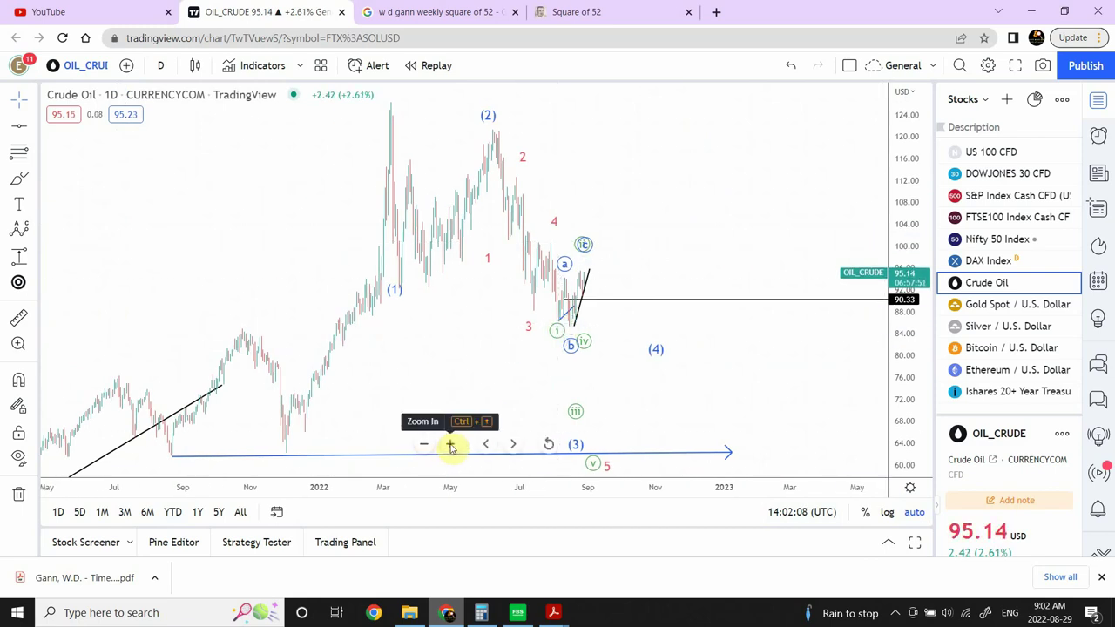
left_click(450, 446)
left_click(450, 447)
left_click_drag(496, 262, 772, 198)
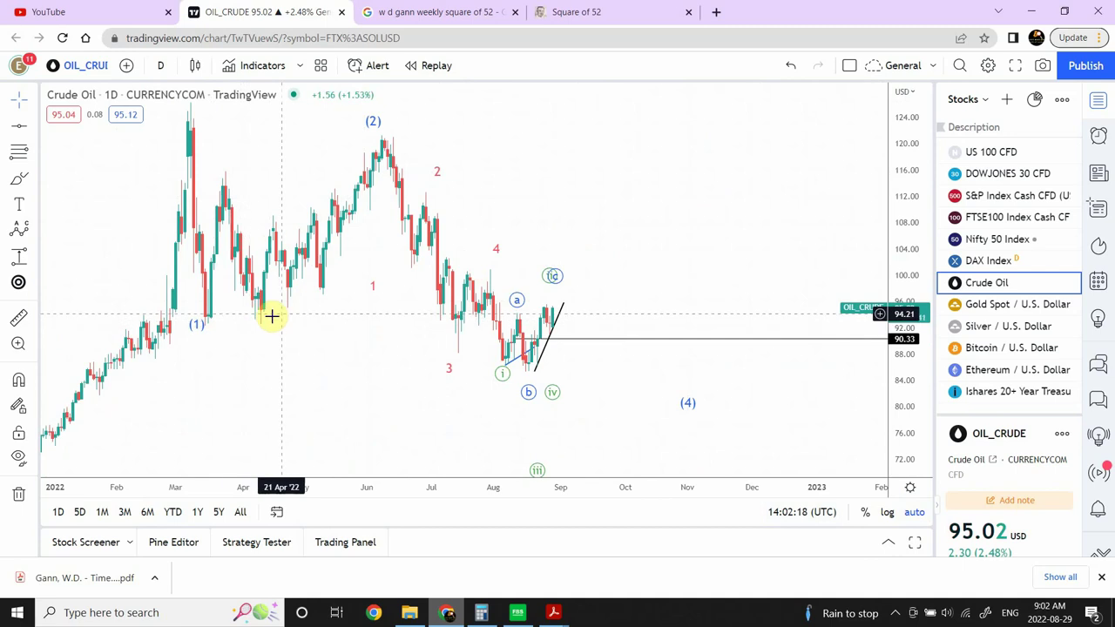
Reposition the red 1, 4 and 3 labels closer to their swing points, at about 103.81, 100.61 and 89.02
left_click(543, 313)
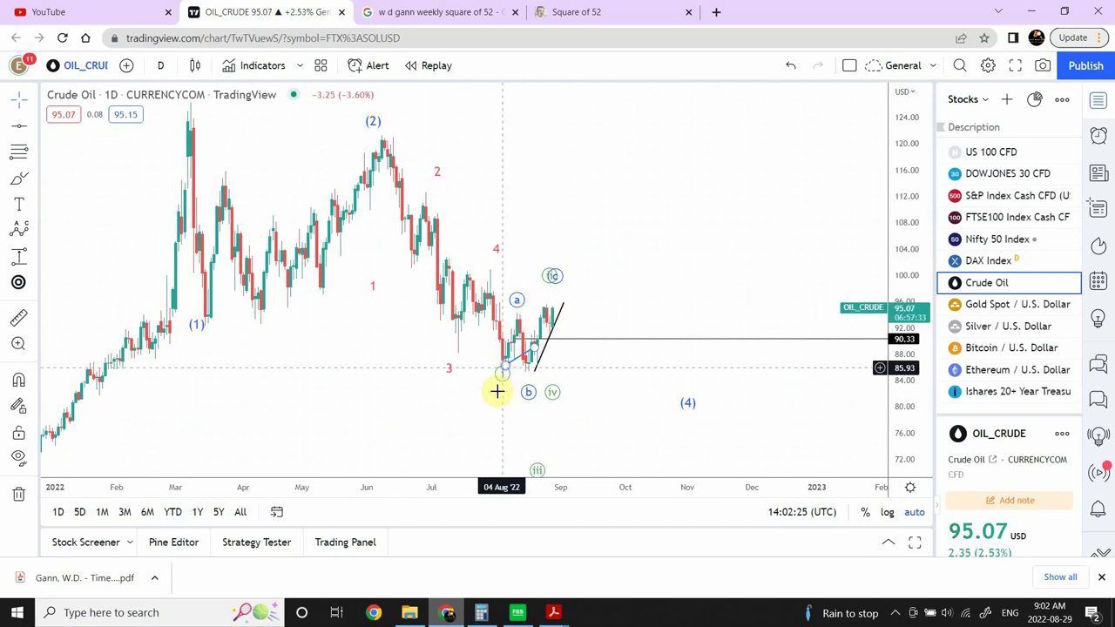
left_click(513, 289)
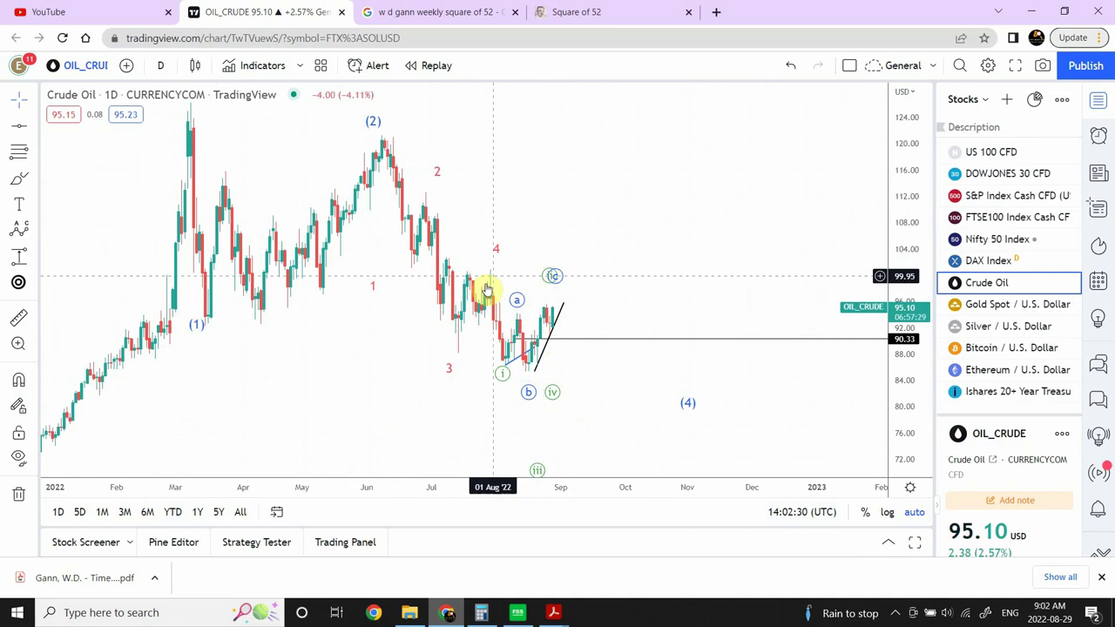
left_click(375, 292)
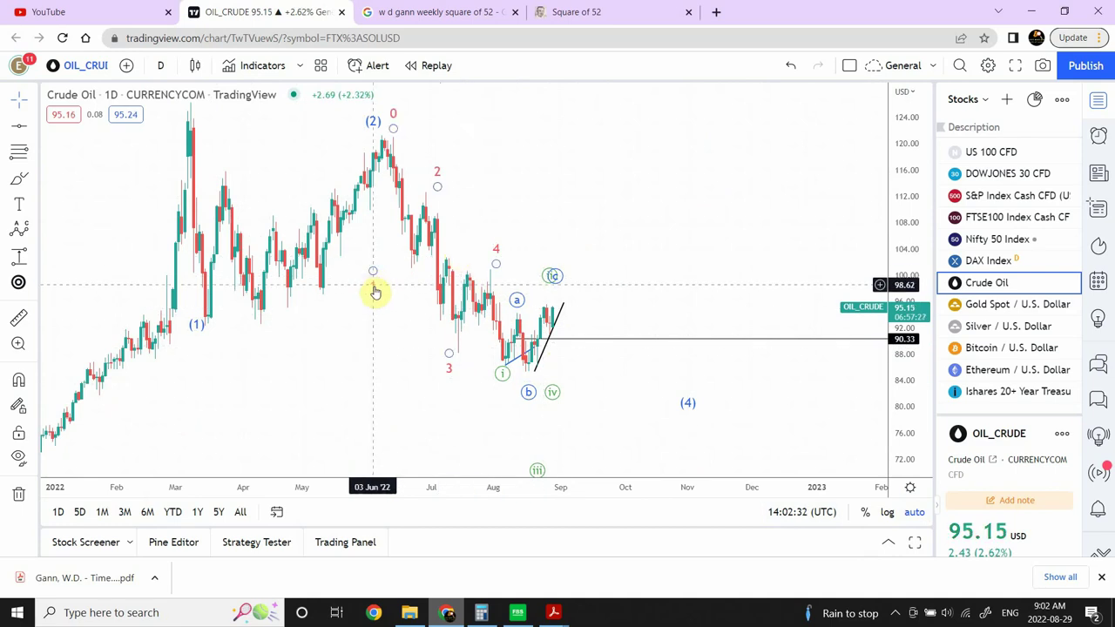
left_click_drag(373, 274, 393, 251)
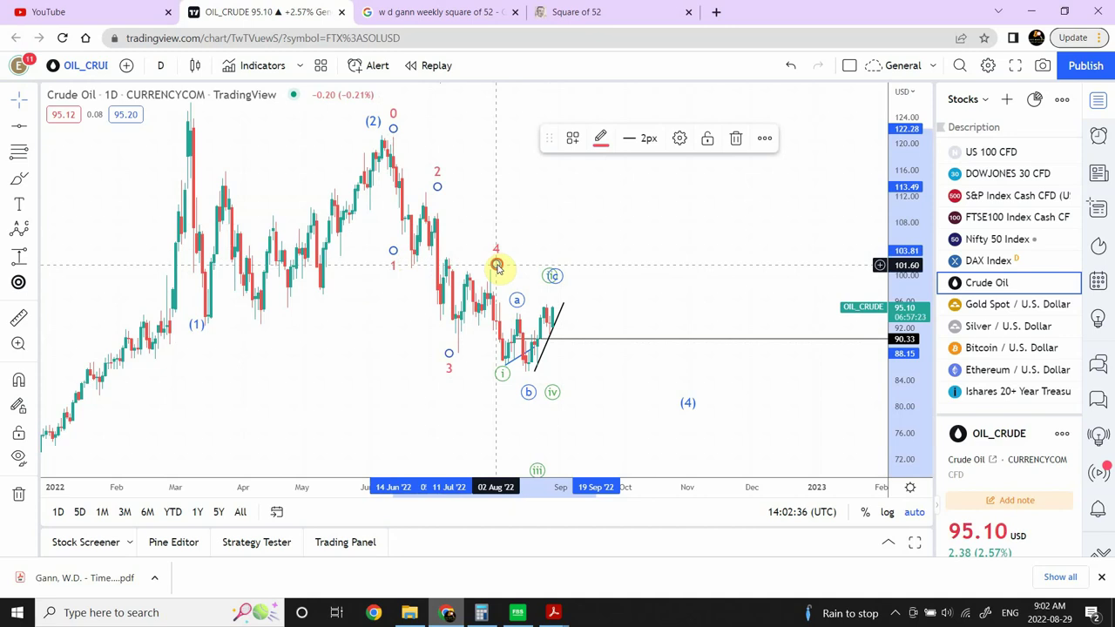
left_click_drag(498, 274, 492, 274)
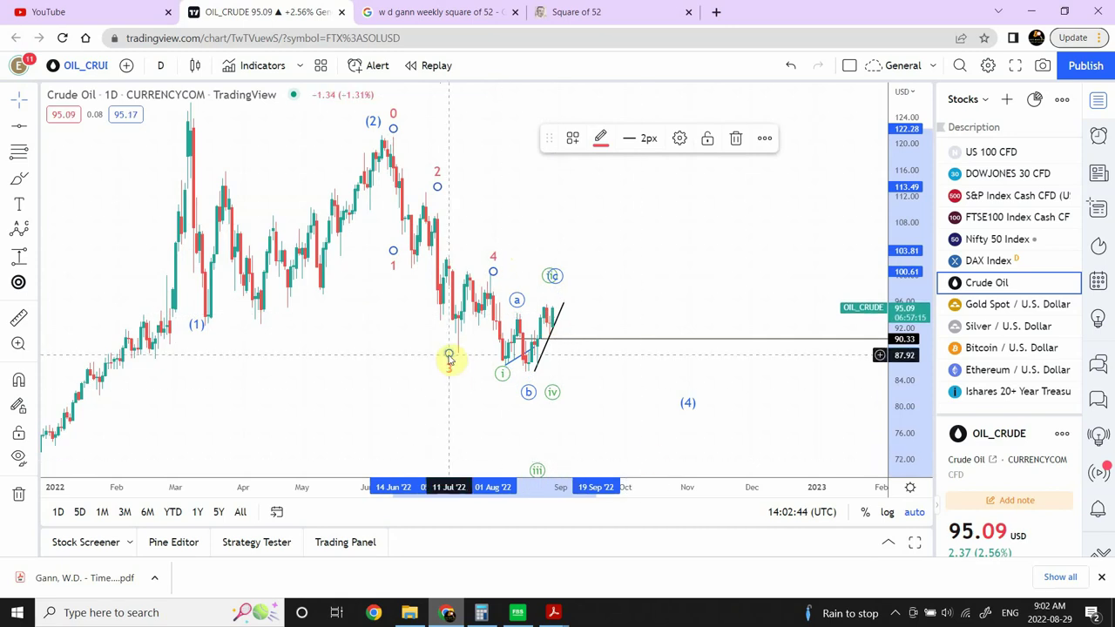
left_click_drag(448, 355, 448, 348)
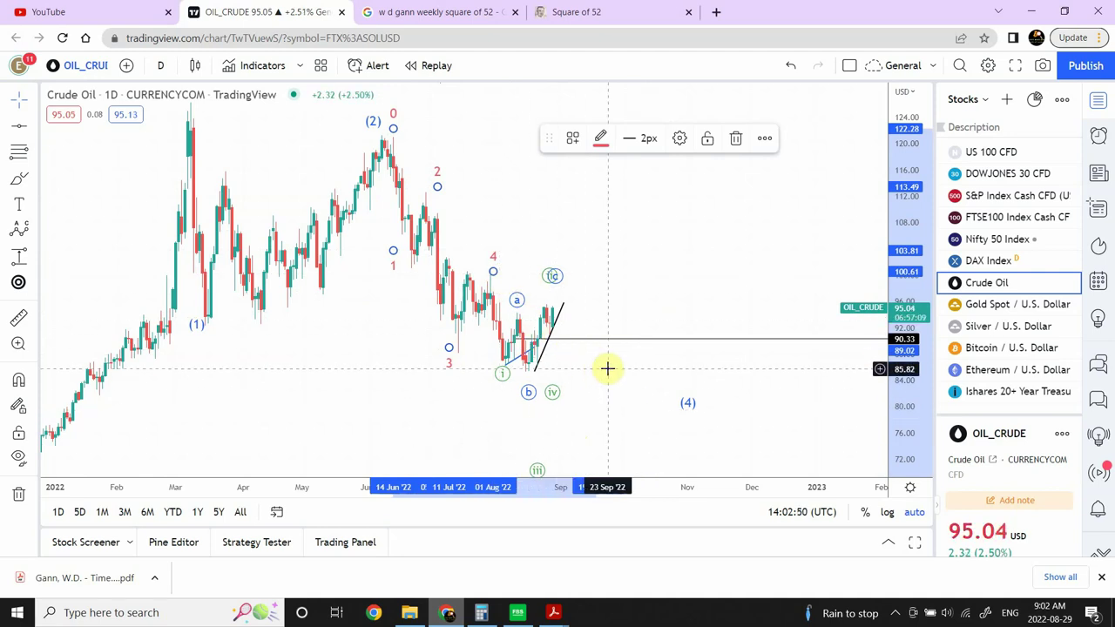
Move the black horizontal ray so it starts at 01 Aug '22 at about 91.23, below the red 4 swing high
left_click(514, 369)
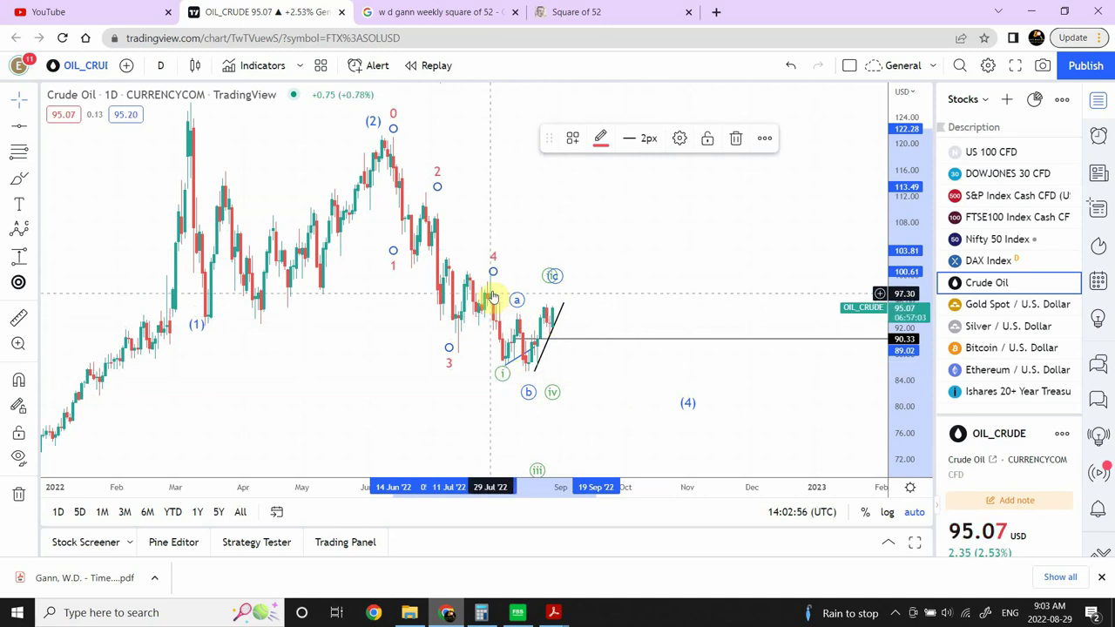
left_click_drag(507, 362, 555, 313)
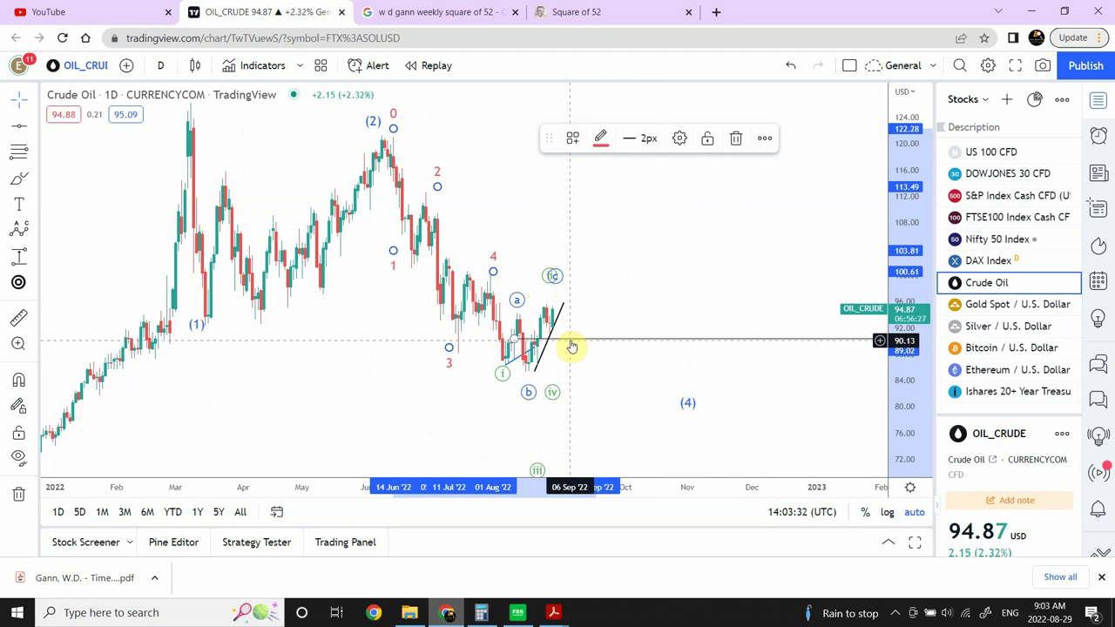
left_click(519, 338)
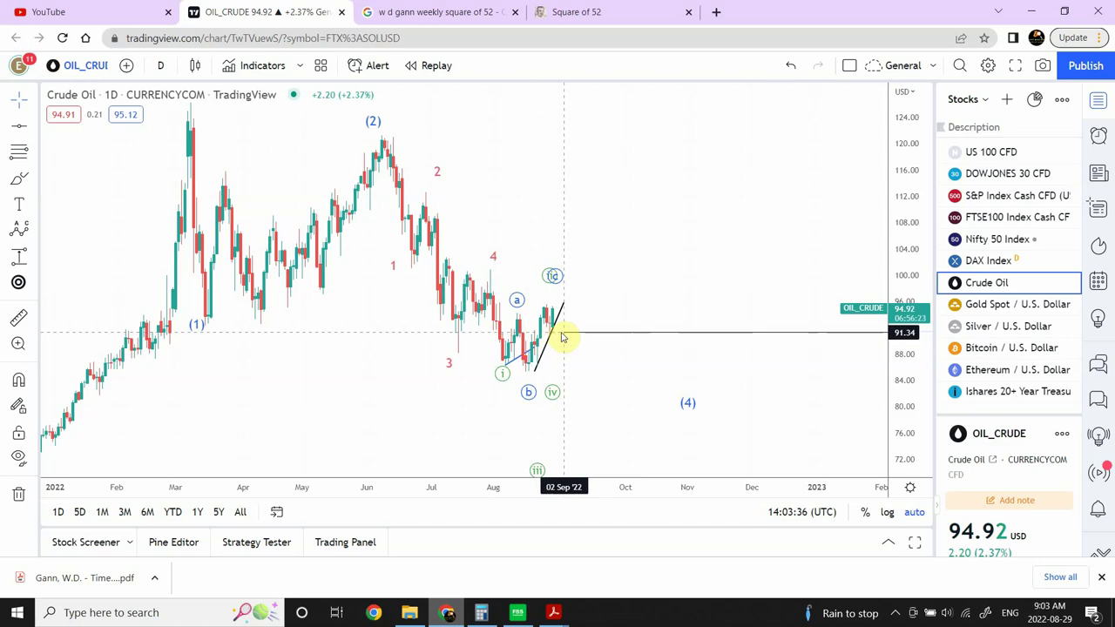
left_click(494, 335)
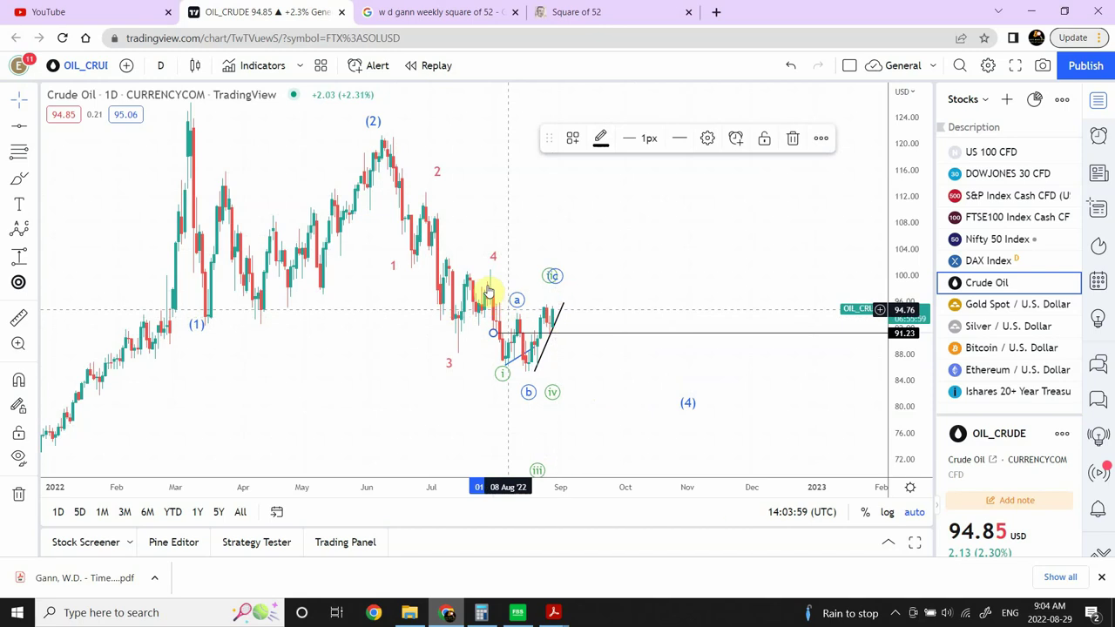
left_click_drag(505, 373, 554, 313)
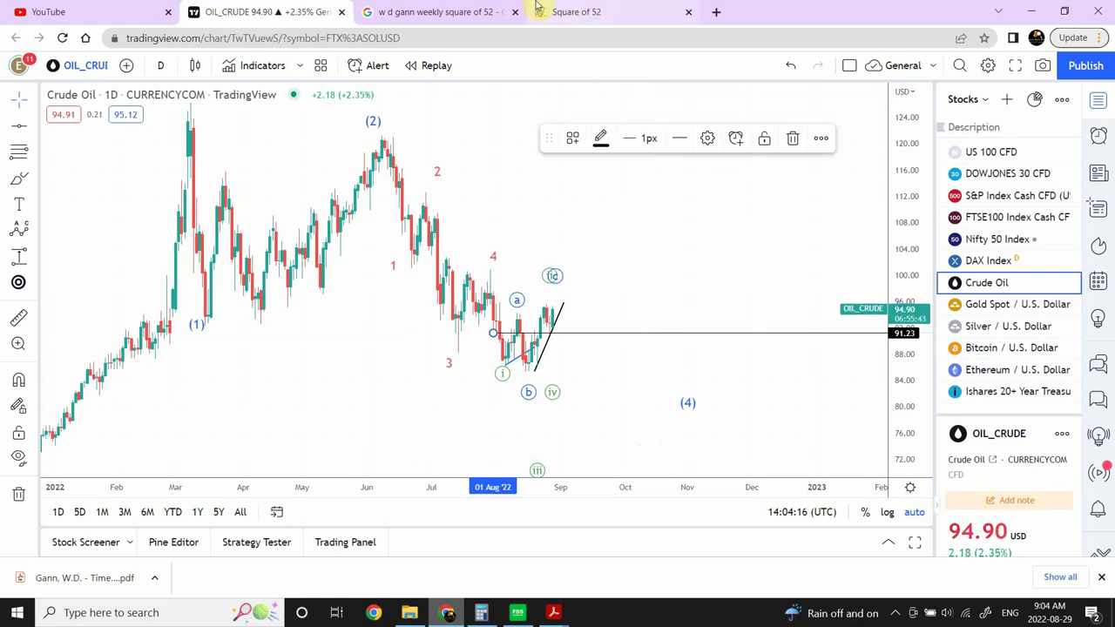
Examine Gann's Square of 52 time and price calculator in its open PDF, and return to the Crude Oil chart
mouse_move(590, 8)
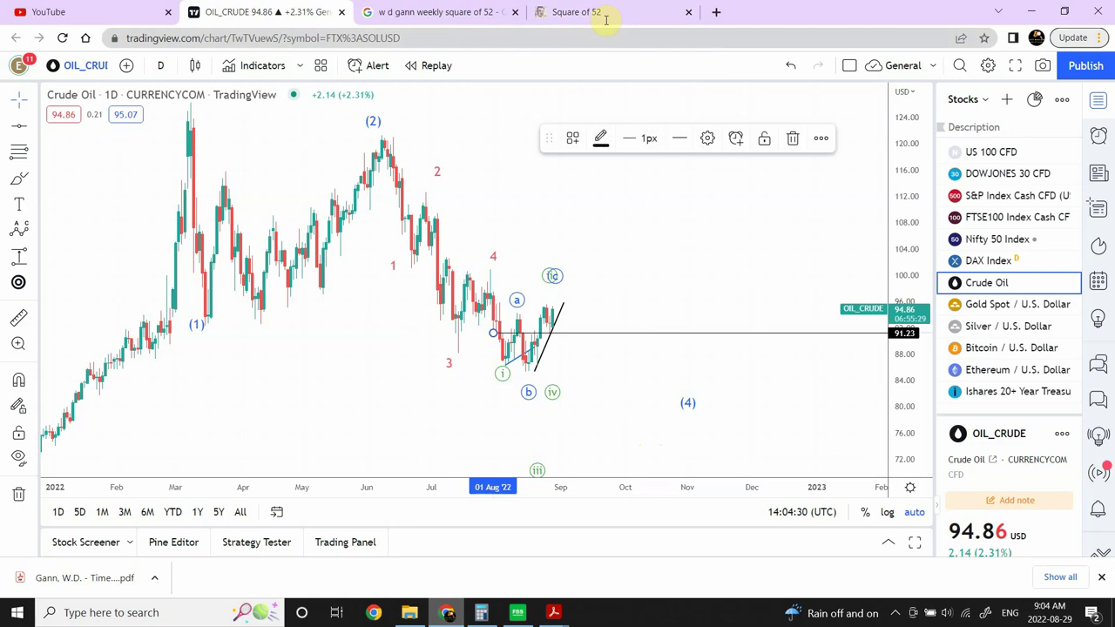
left_click(608, 11)
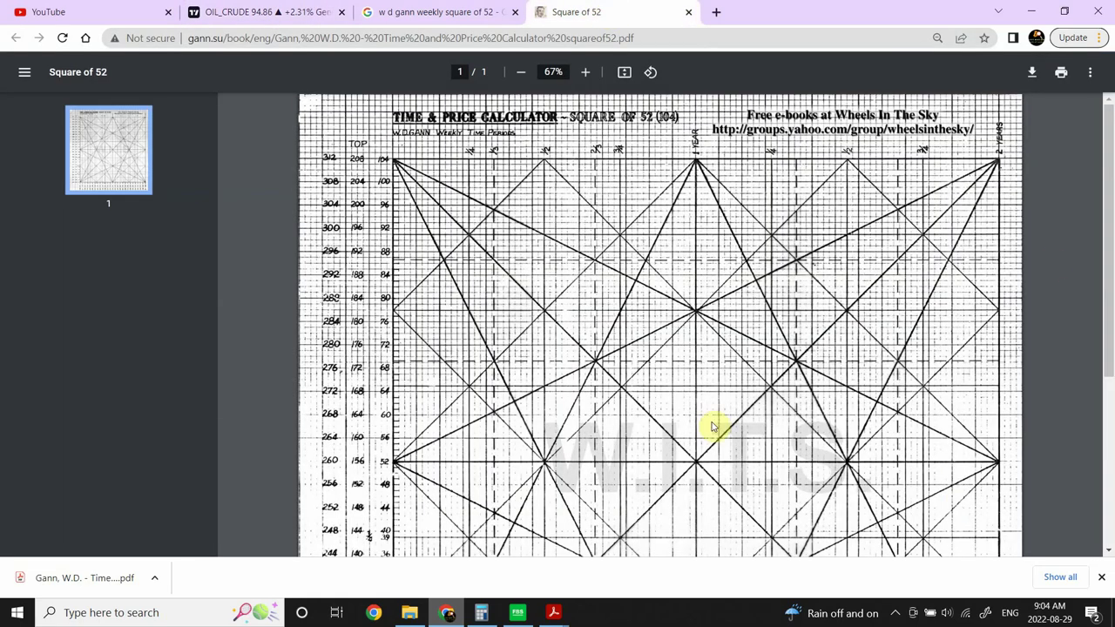
mouse_move(1112, 202)
left_mouse_down()
mouse_move(1108, 378)
mouse_move(1112, 197)
left_mouse_up()
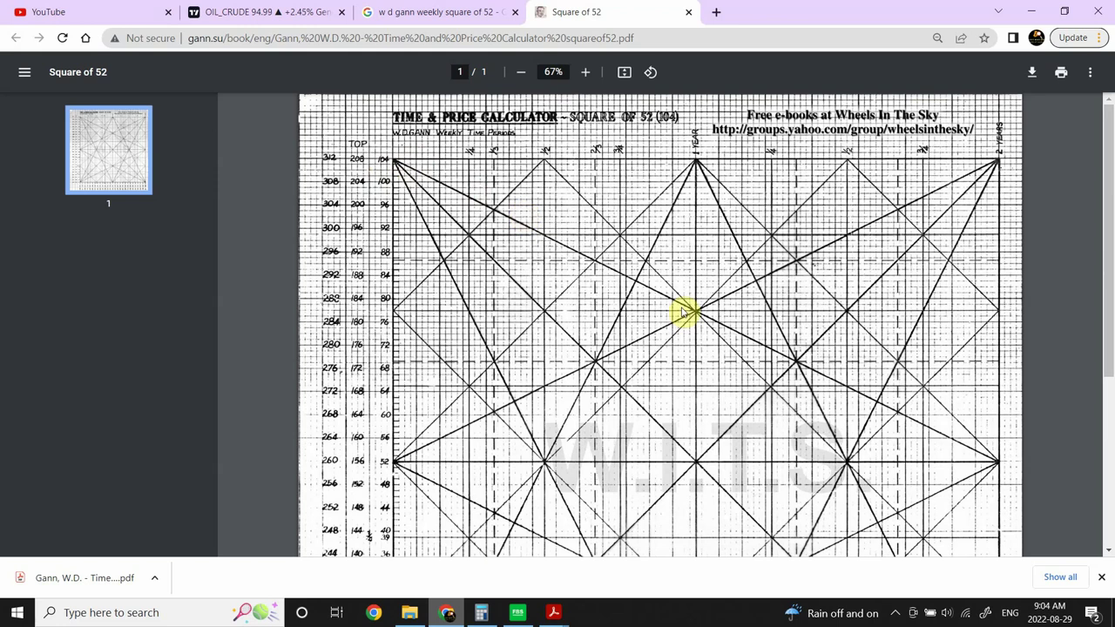
left_click(291, 16)
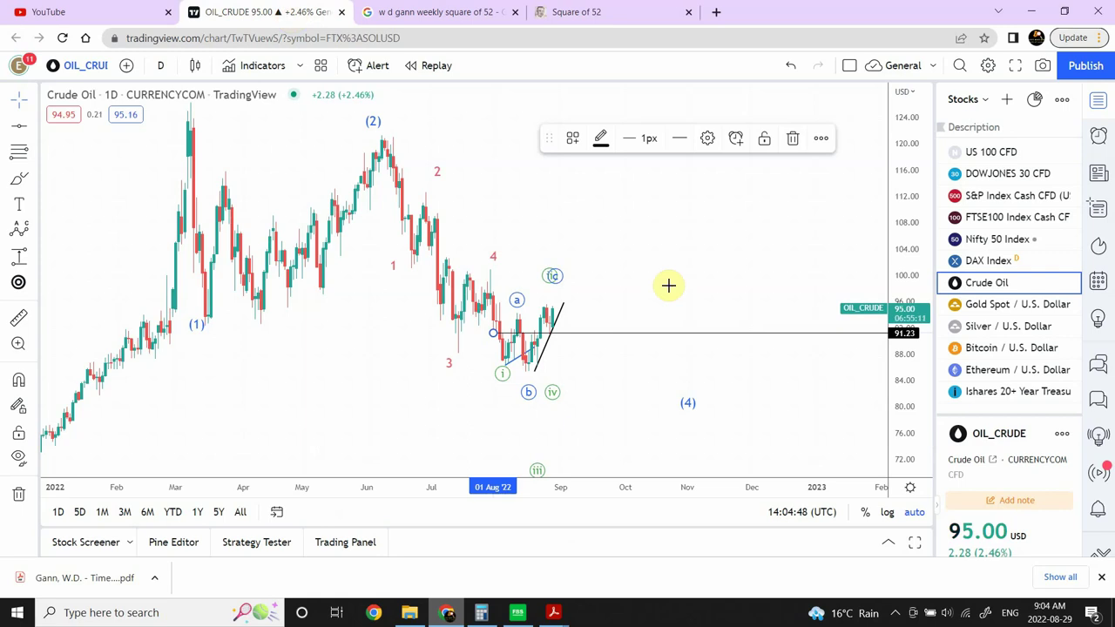